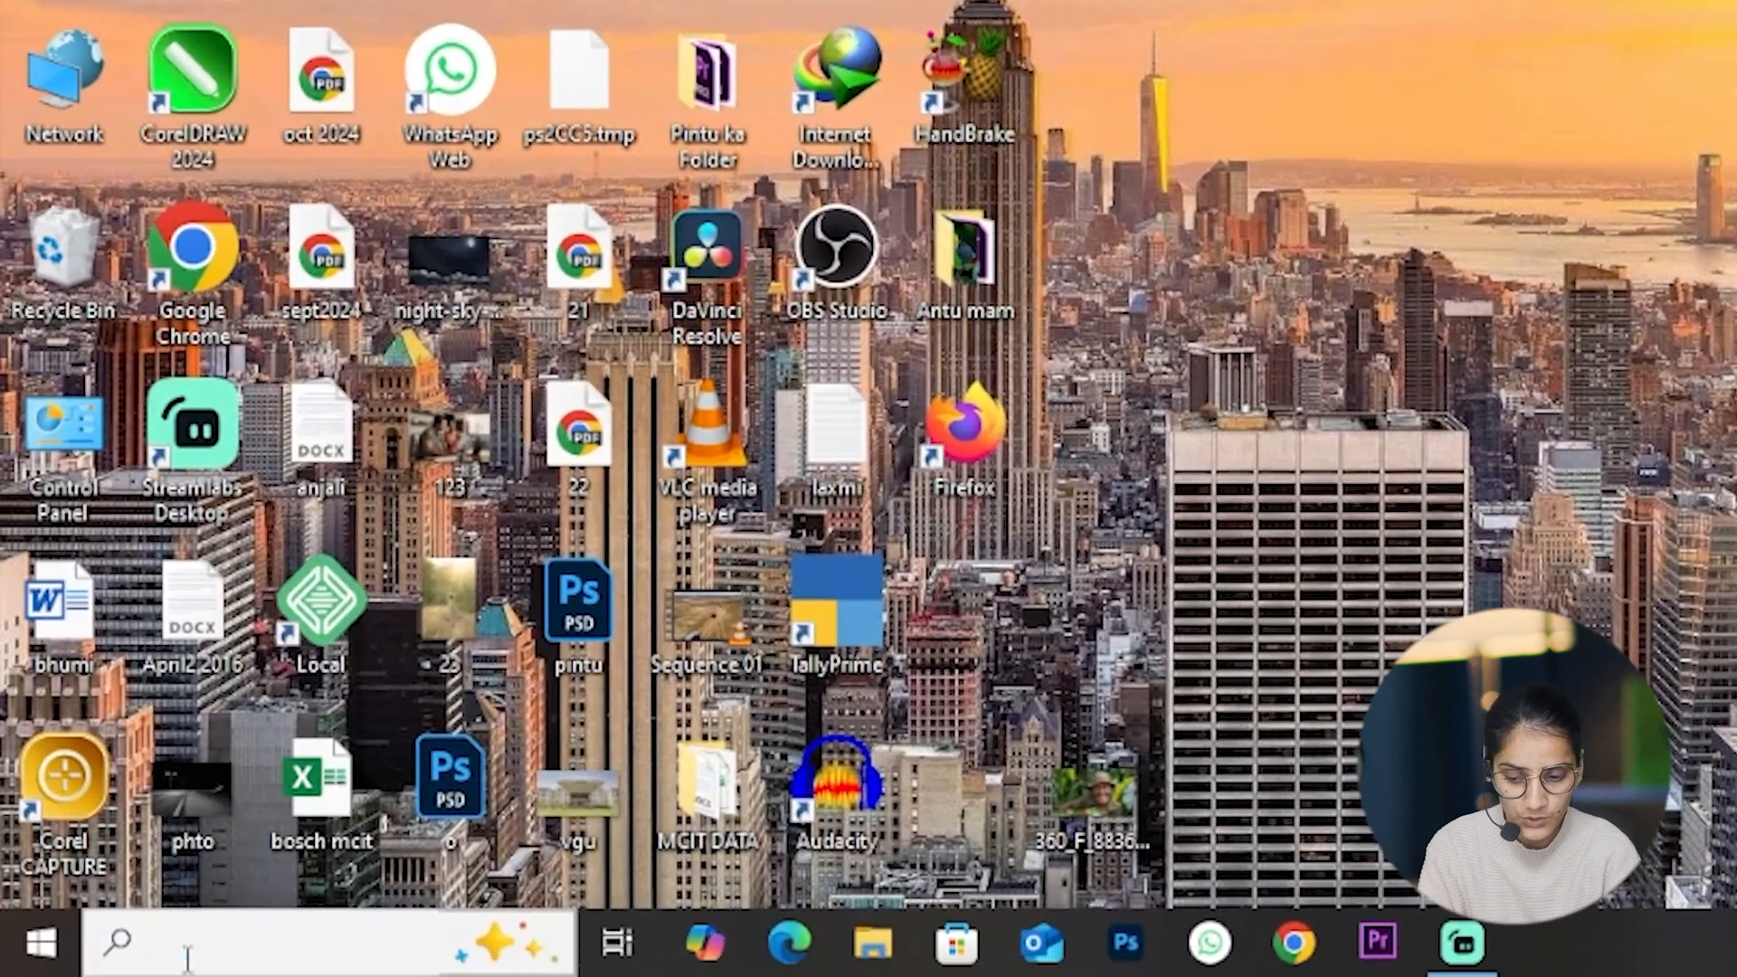
Step: Launch TallyPrime from the Windows search and continue in Educational Mode
click(91, 972)
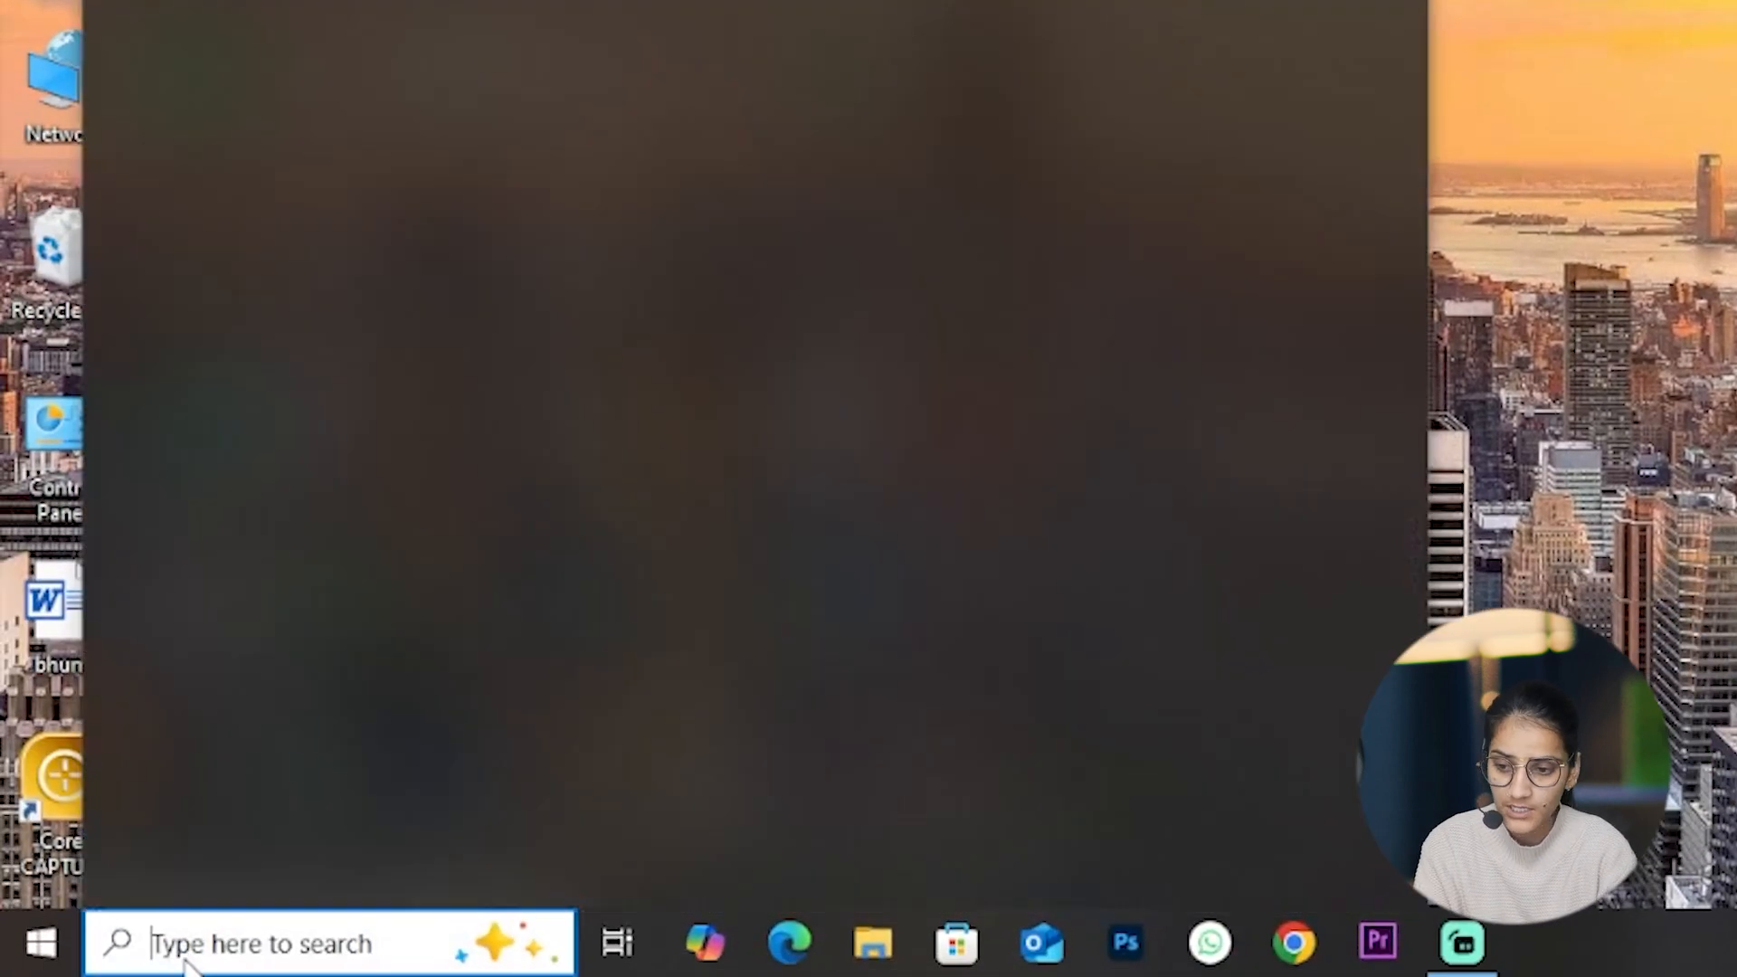
text(ta)
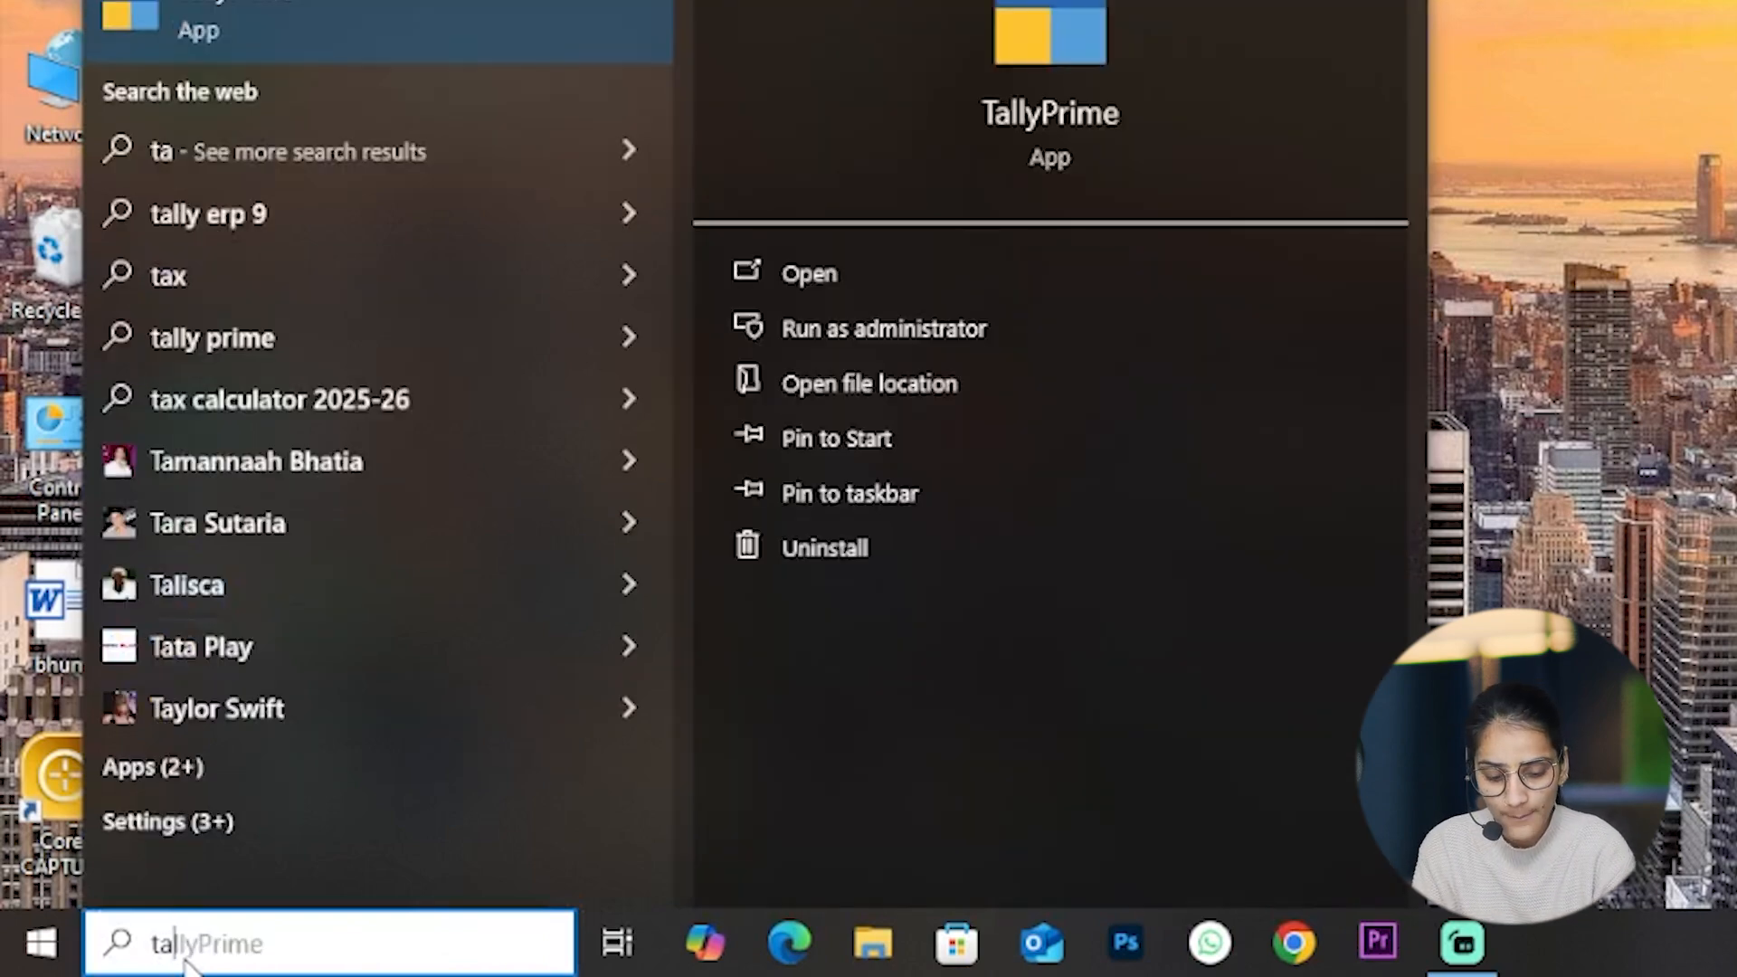
key(Return)
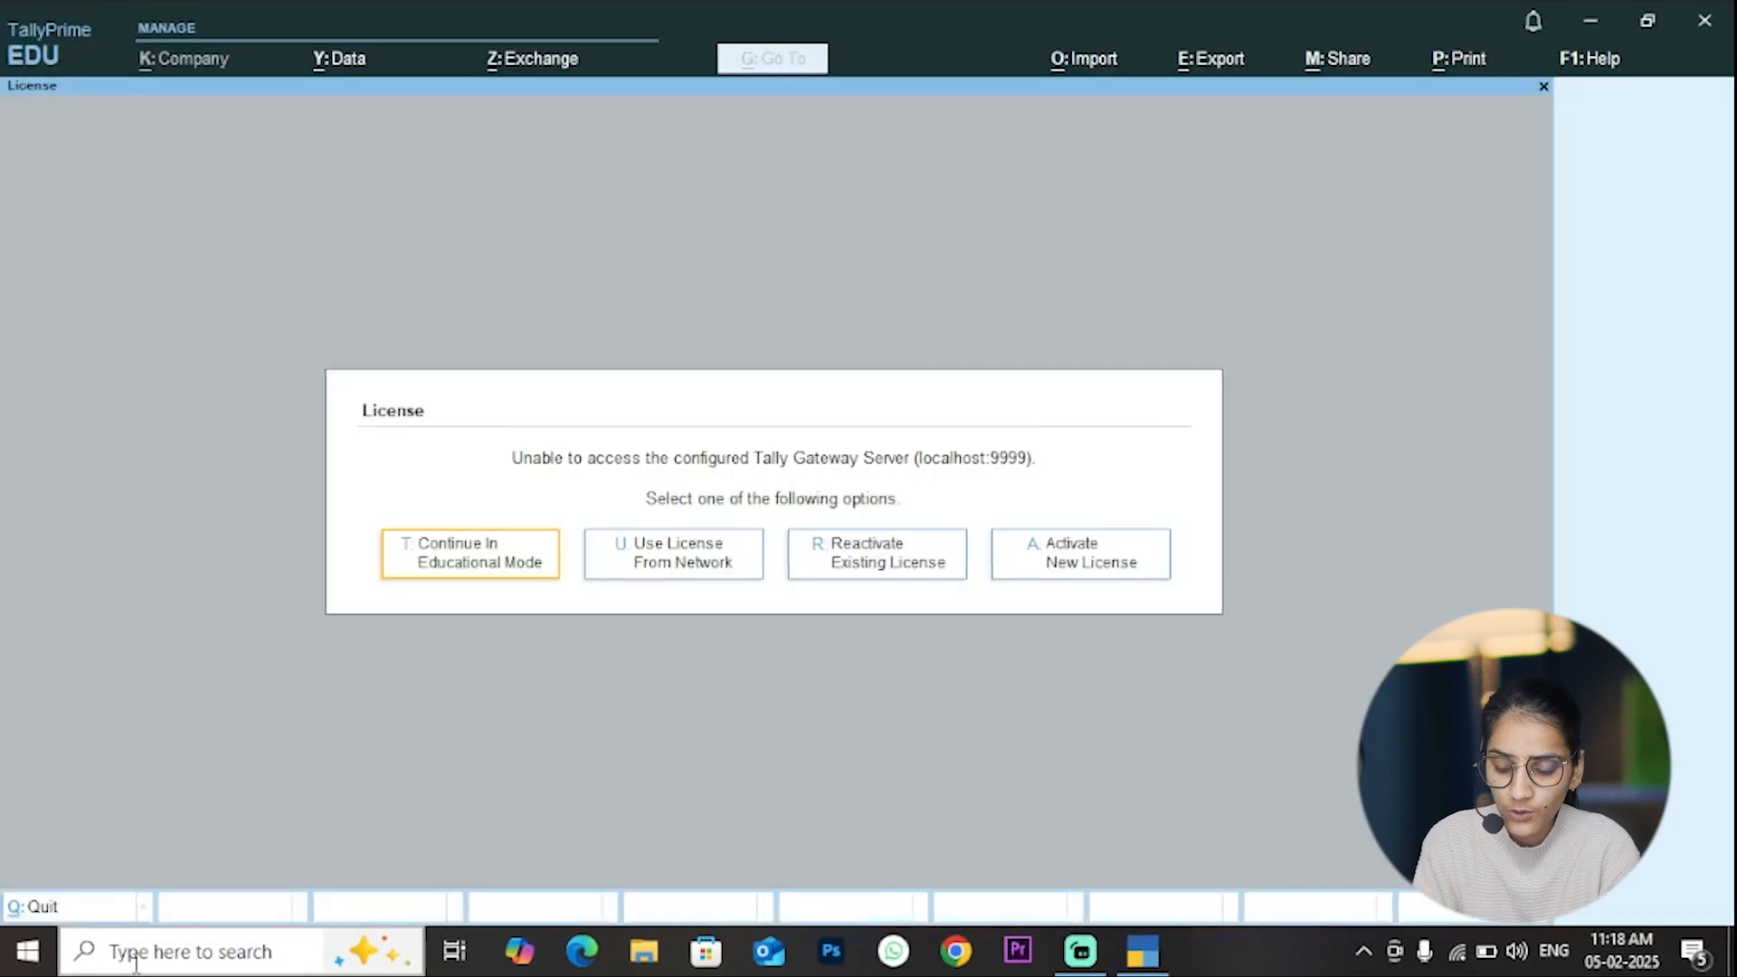
click(486, 561)
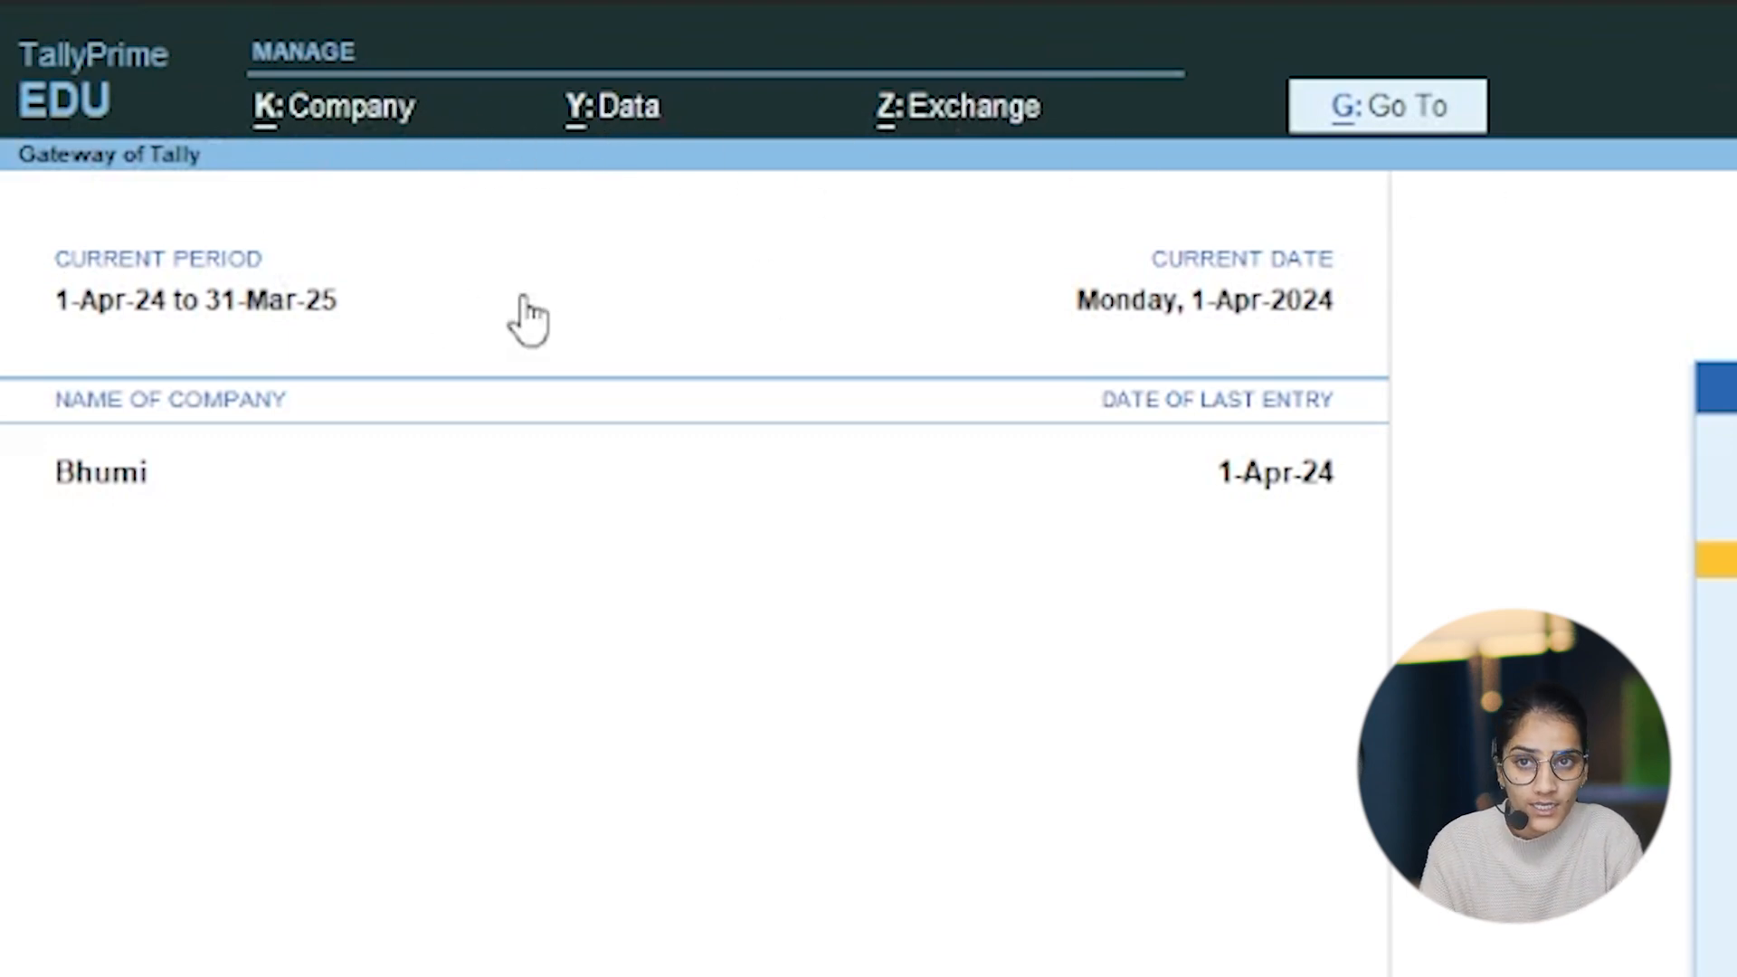
Step: Shut the company that is currently loaded
click(315, 114)
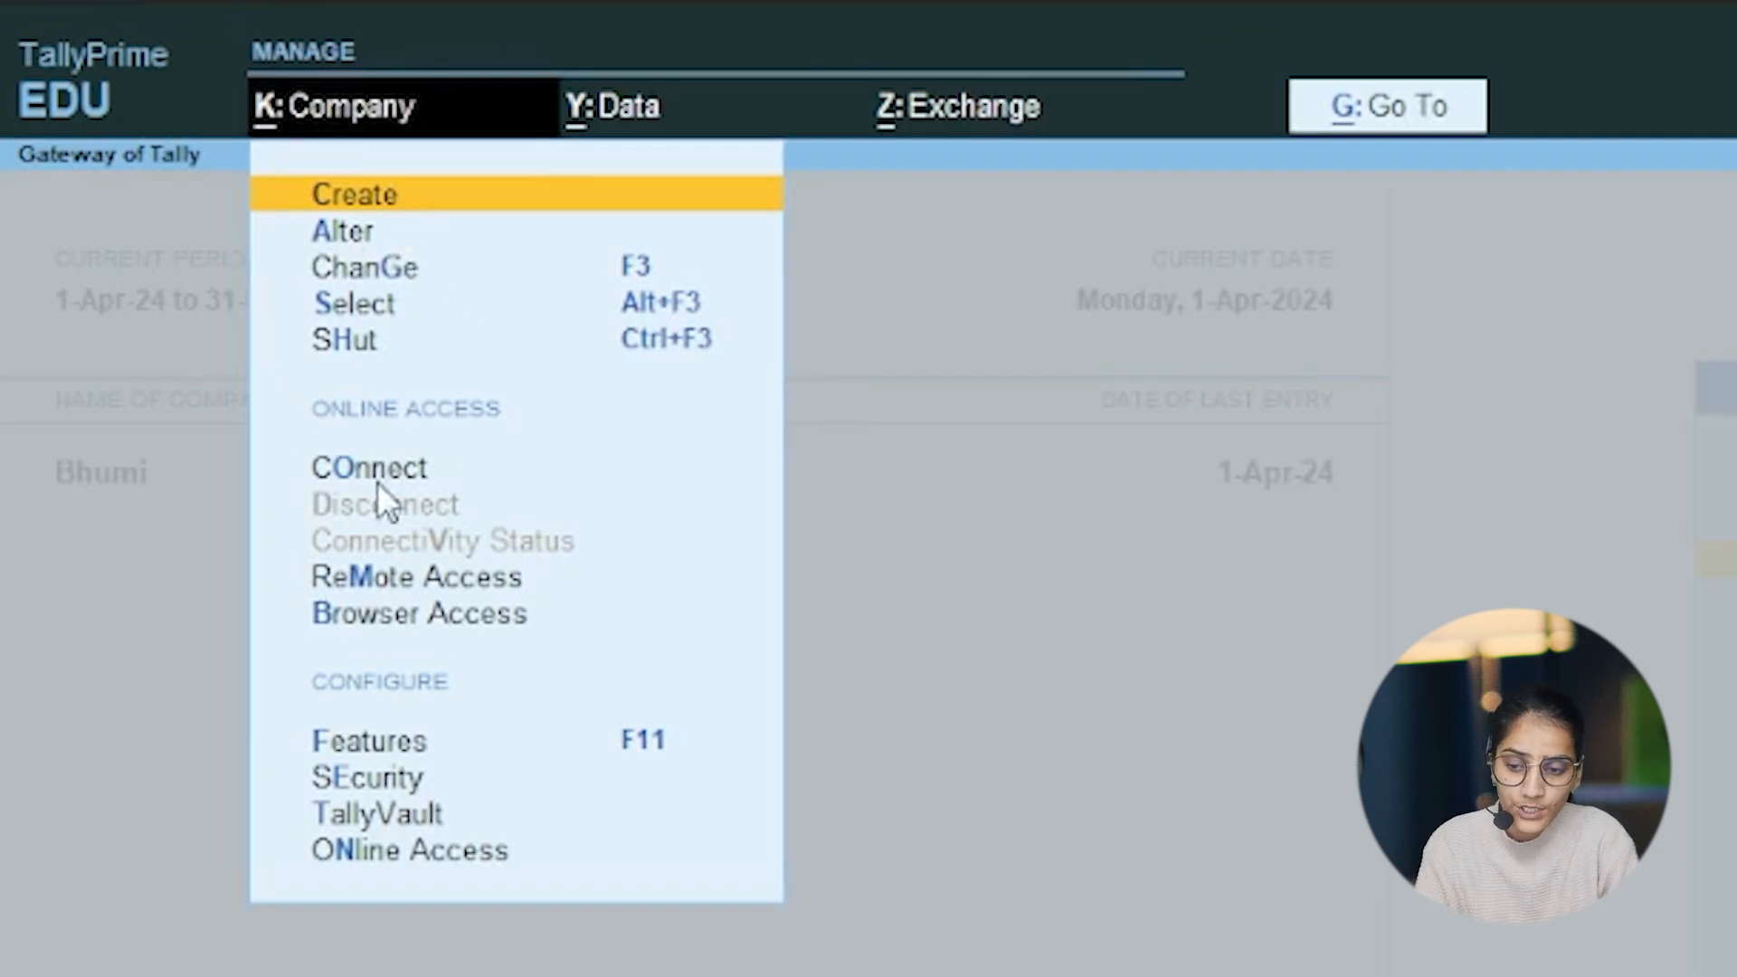
click(1143, 773)
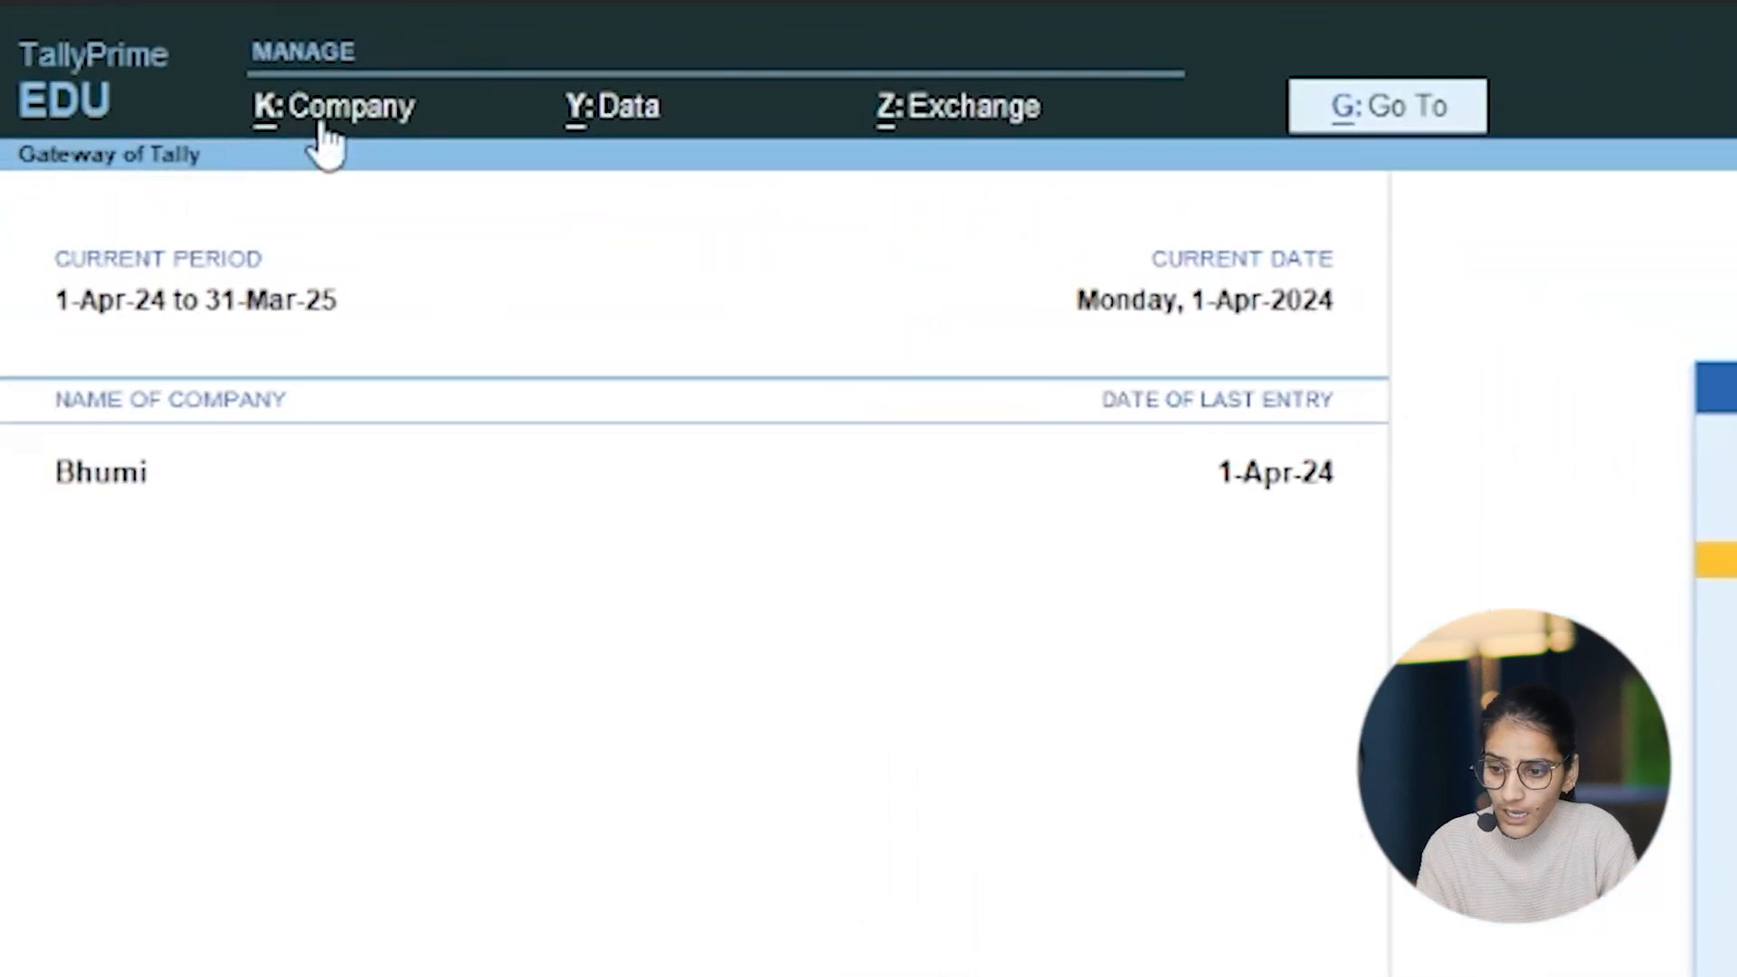
click(322, 122)
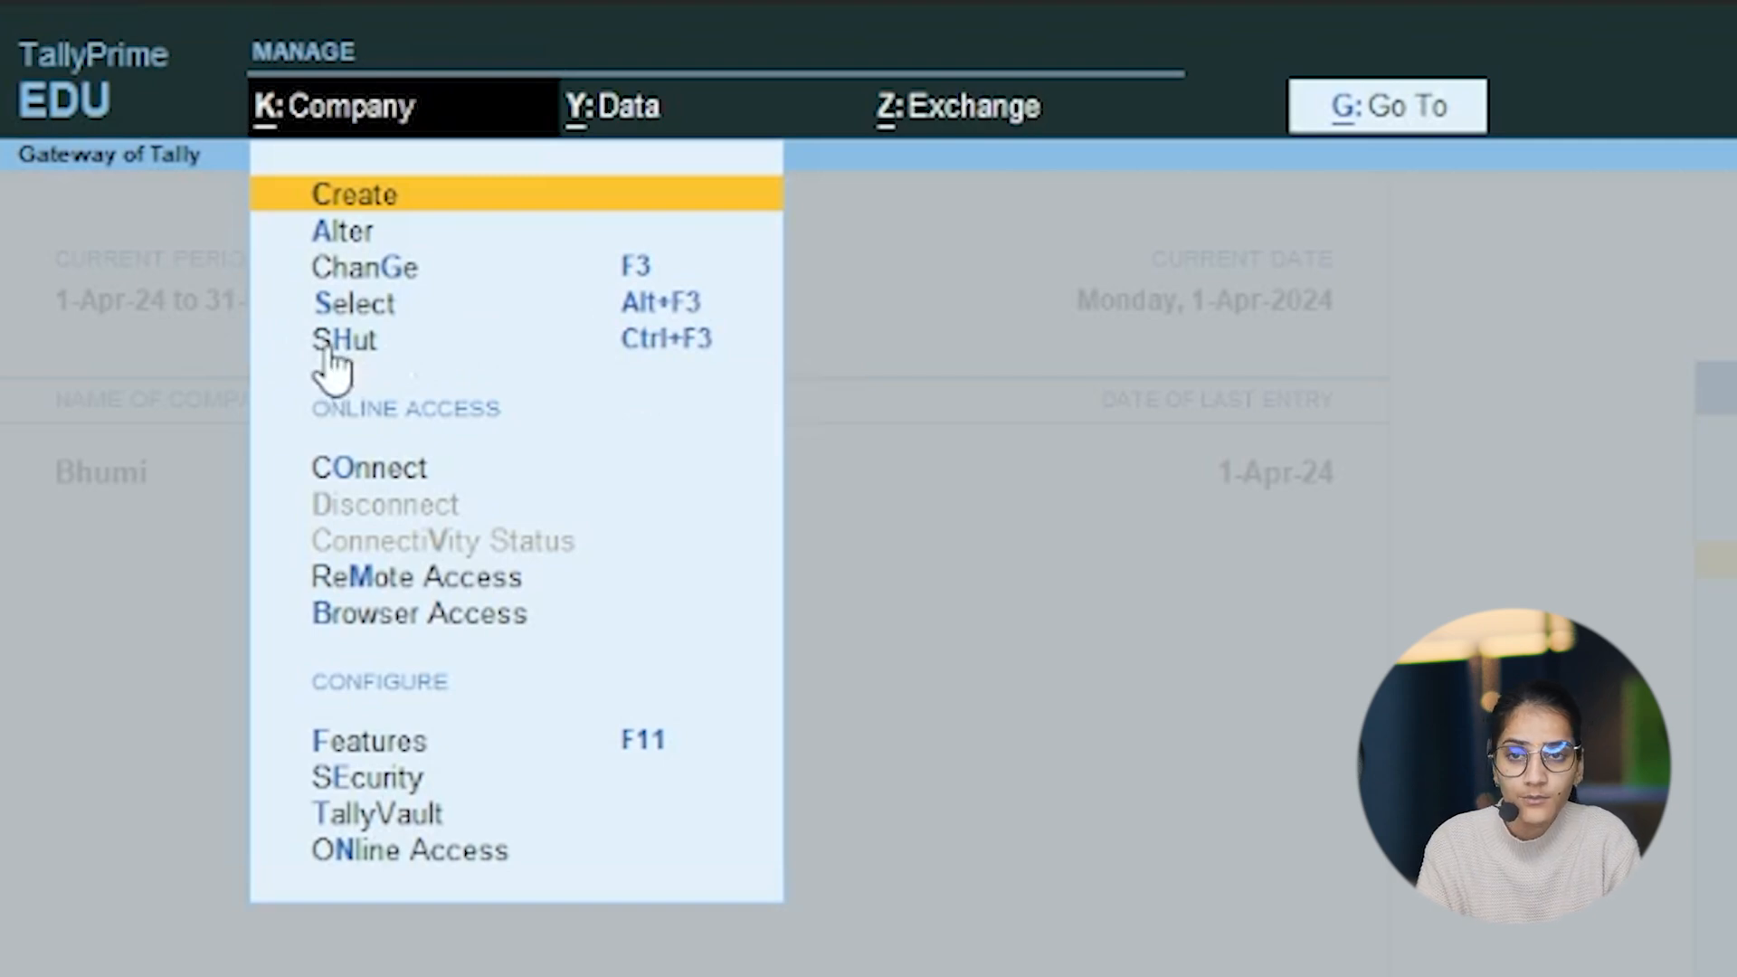
click(649, 343)
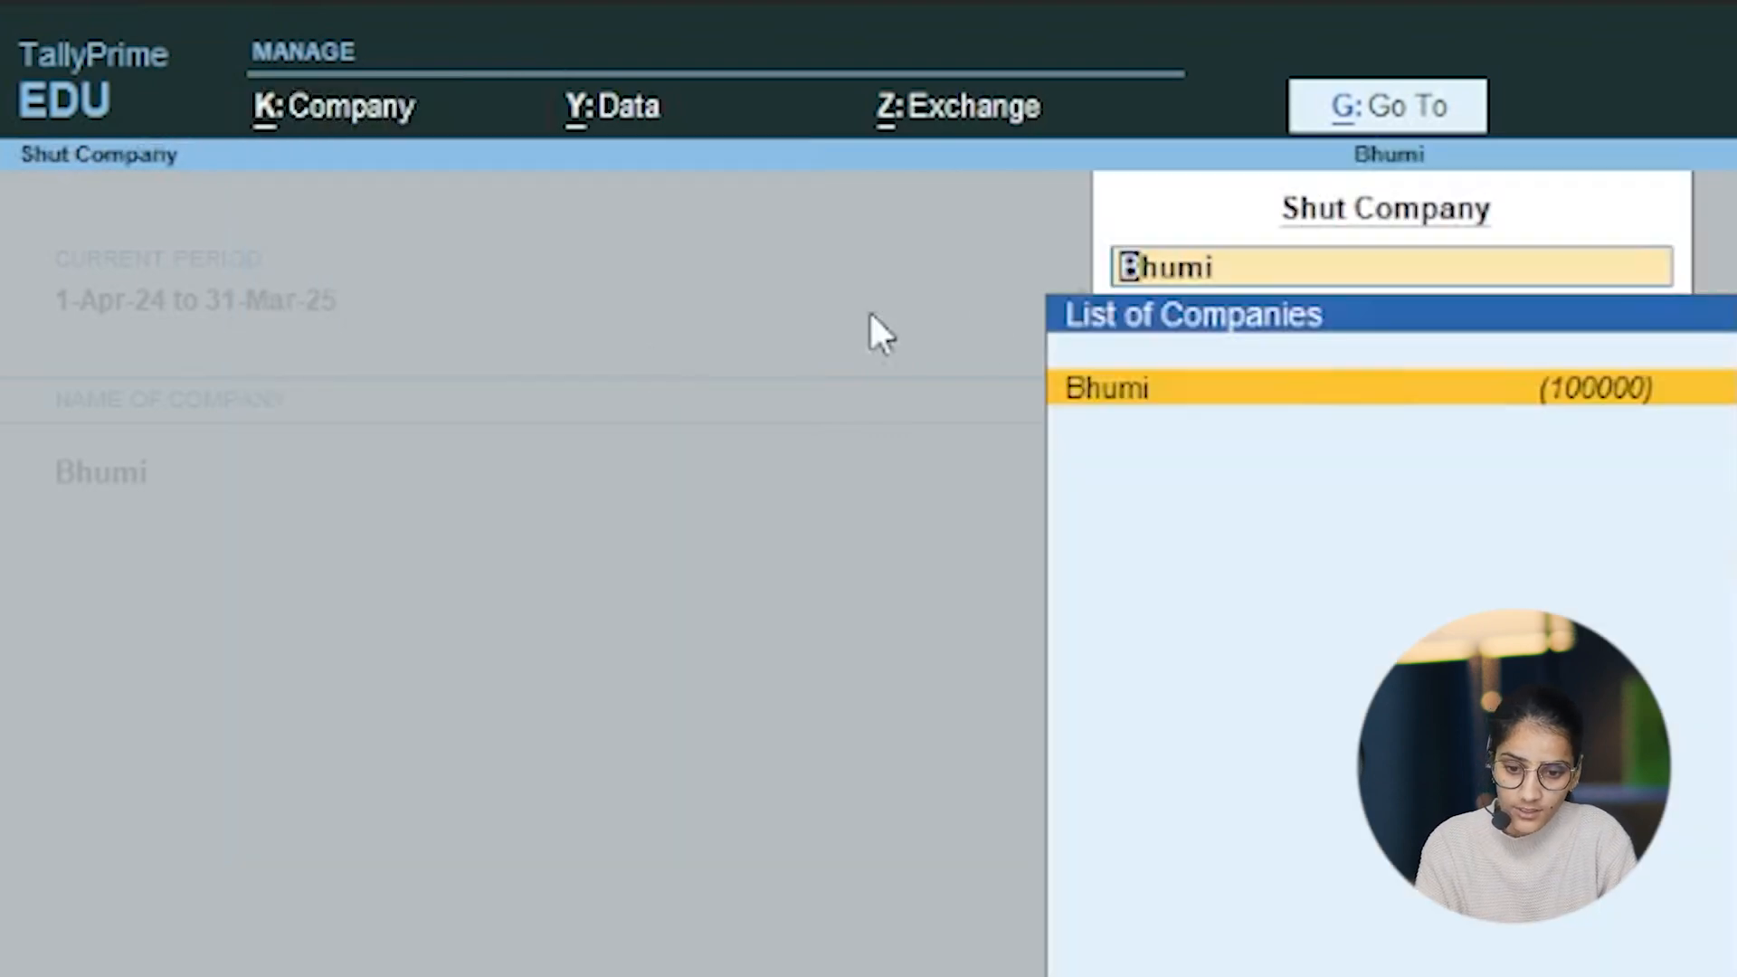
click(1330, 370)
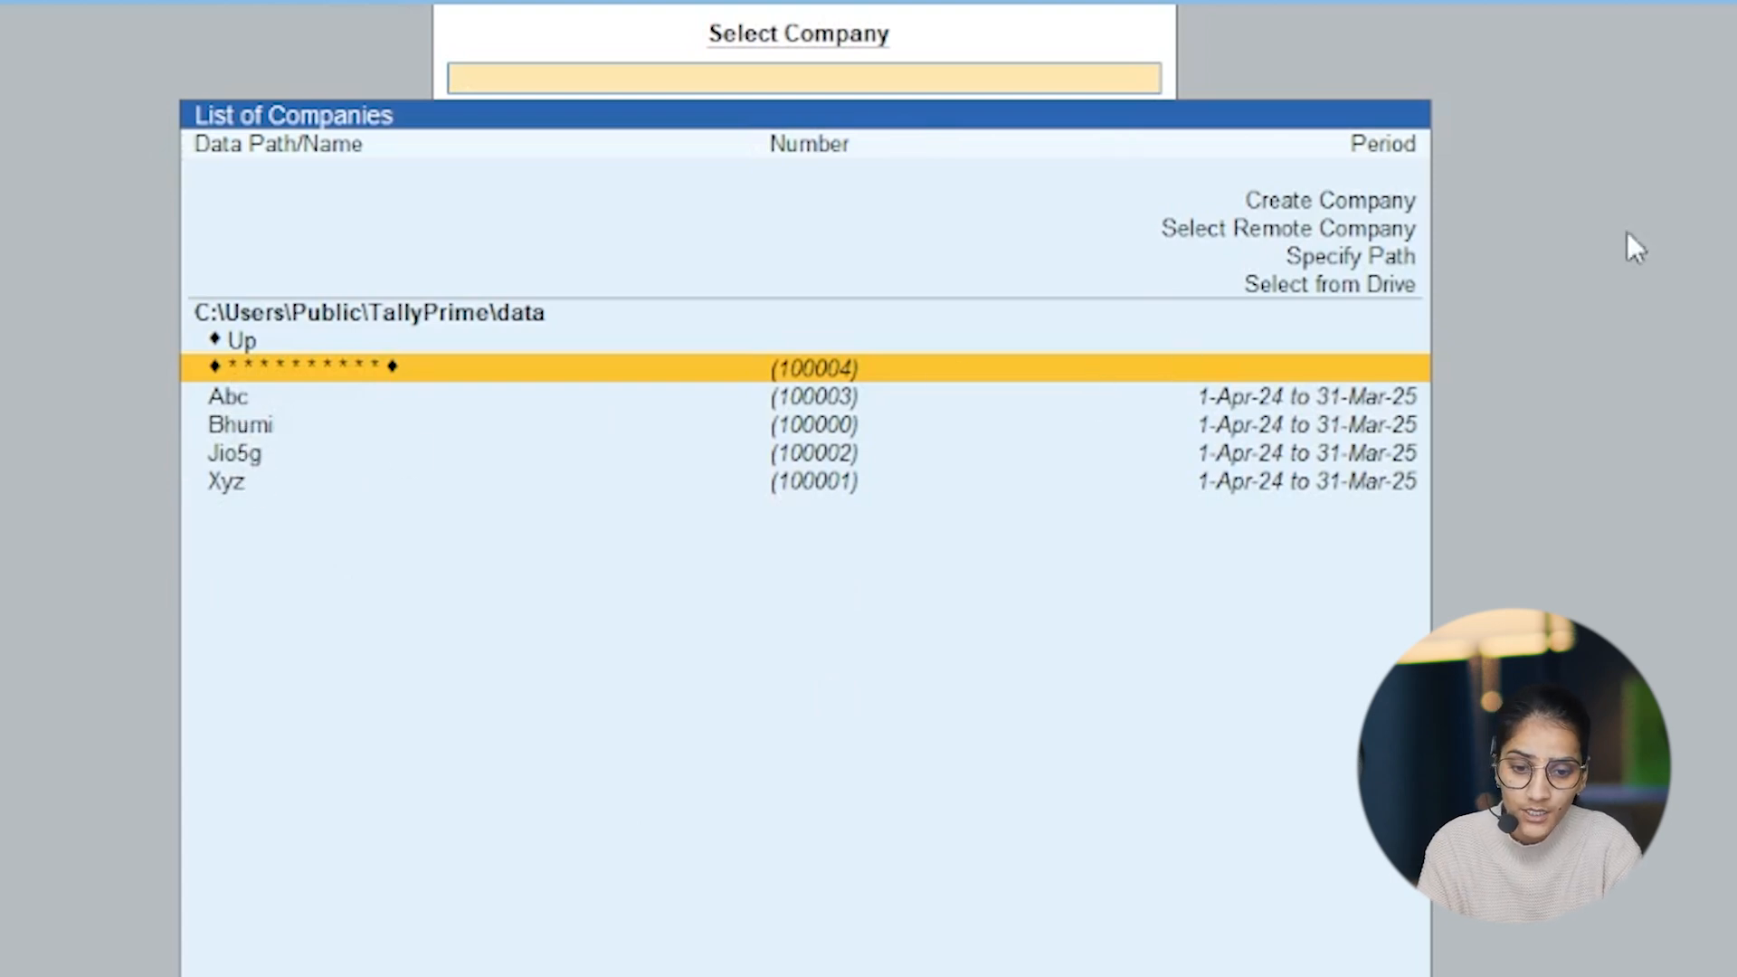
Step: Start creating a new company named Mcit and accept the same mailing name
click(1310, 201)
click(1306, 191)
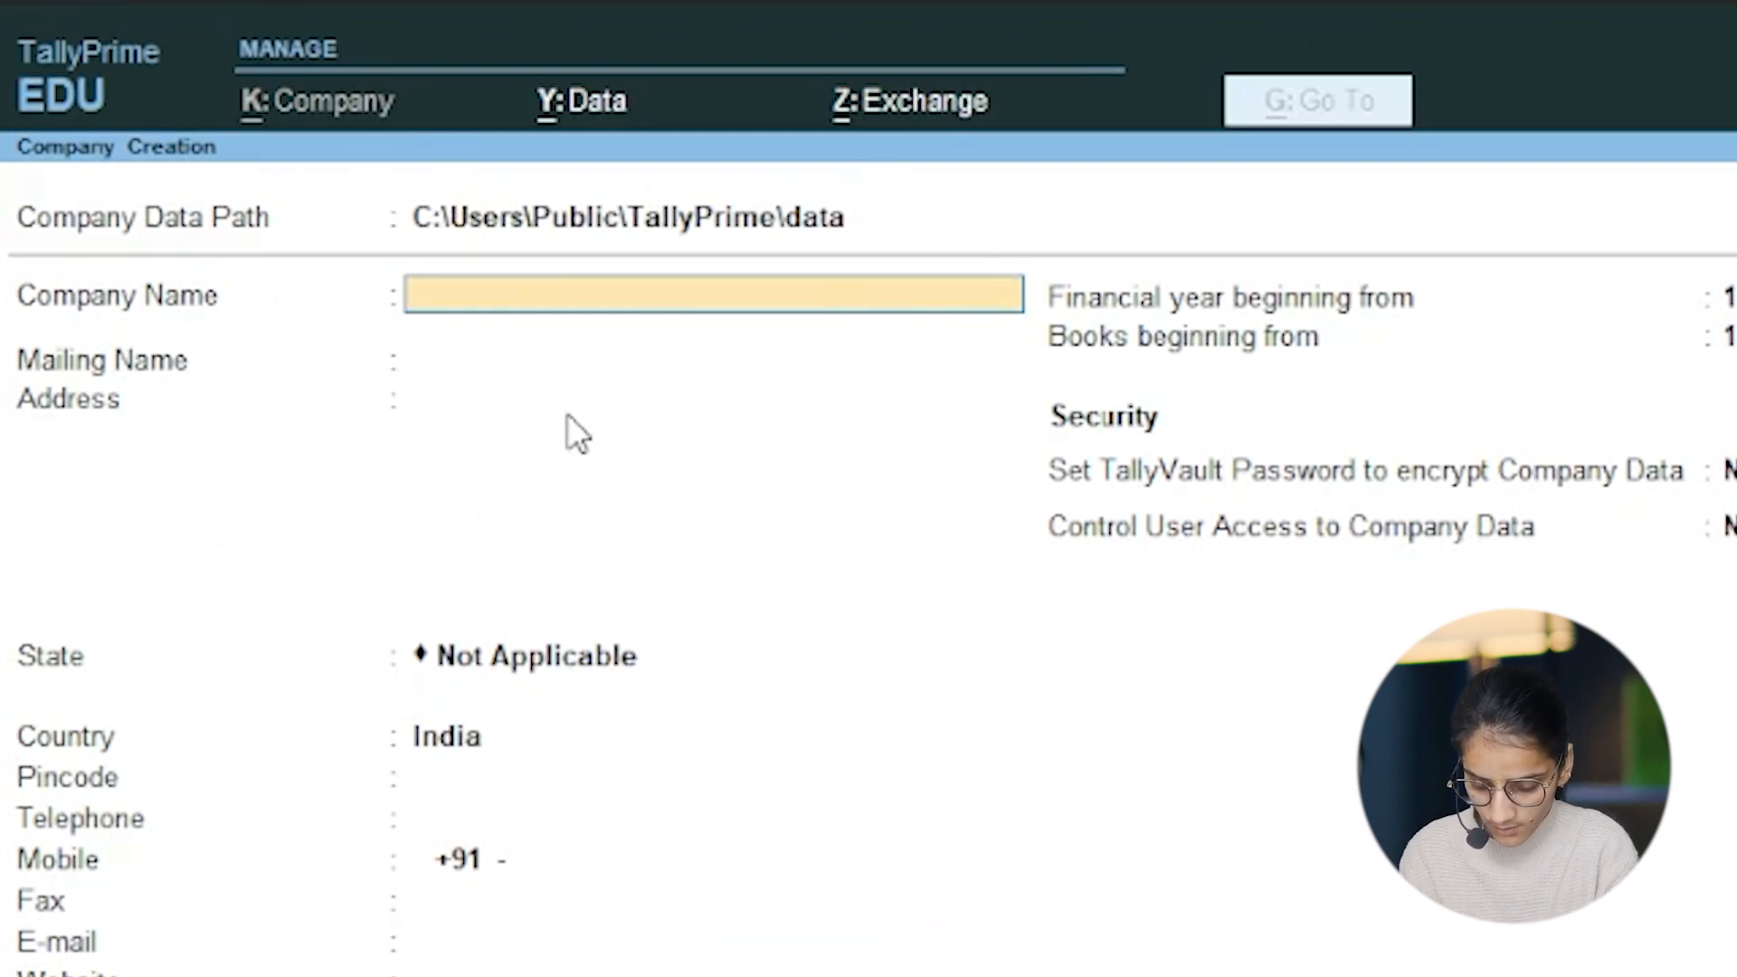
text(Mc)
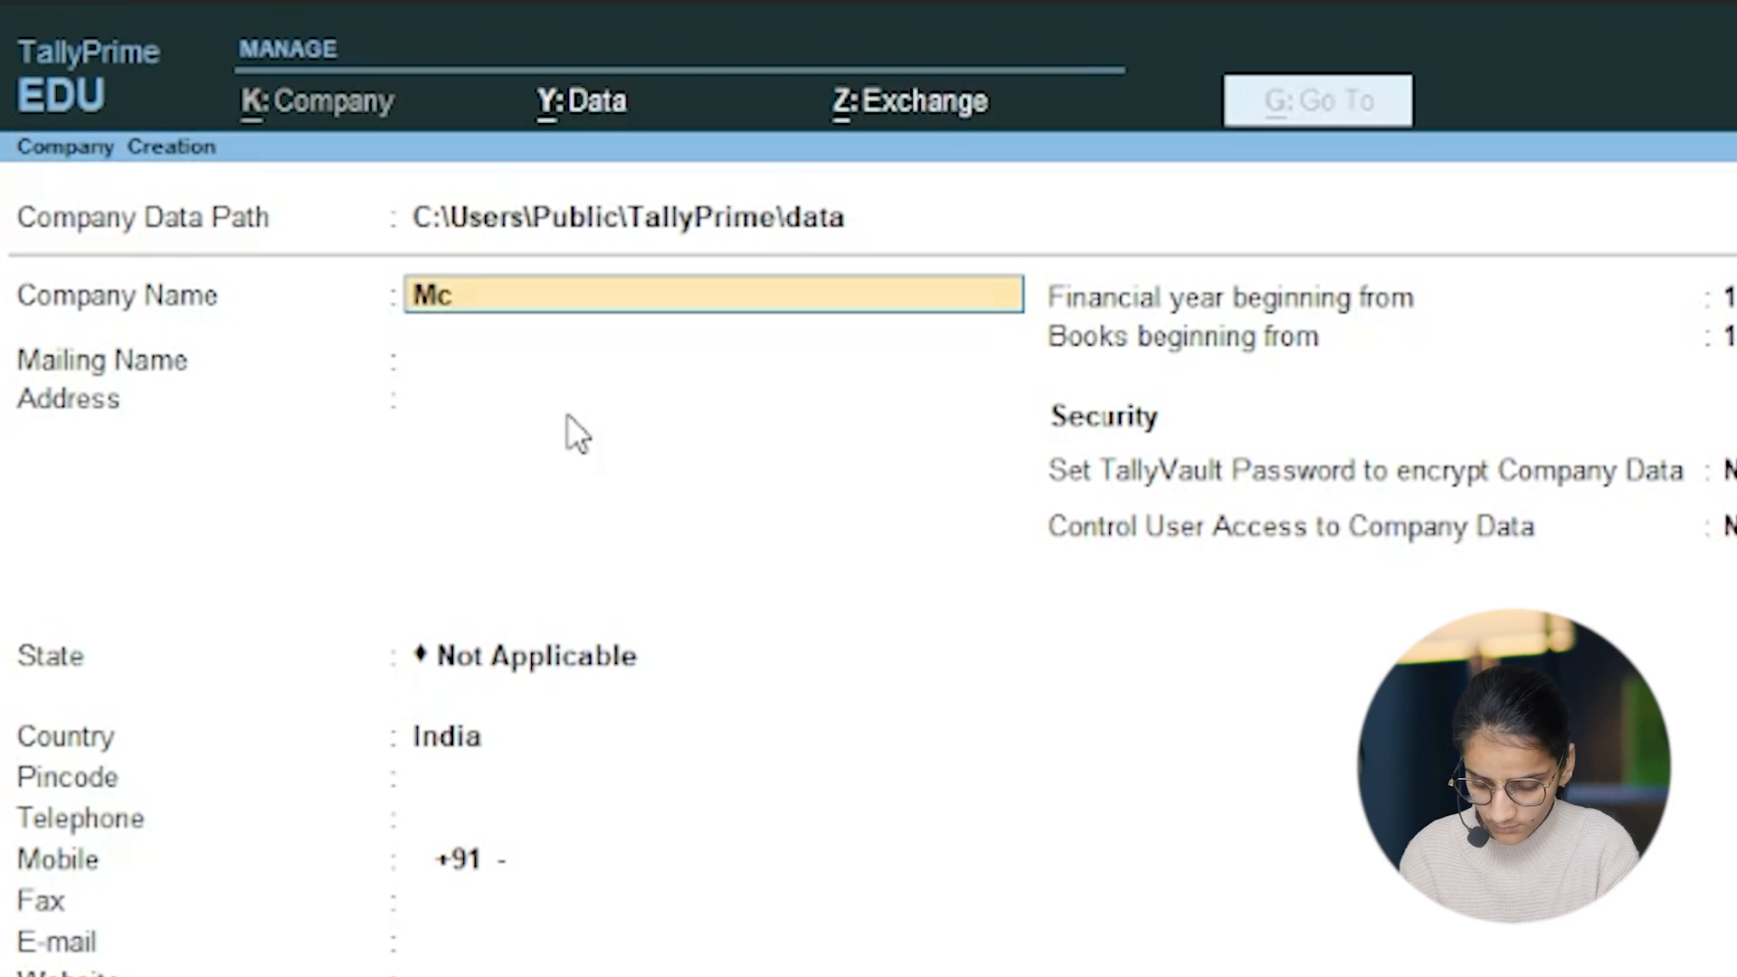
text(it)
key(Return)
key(Return)
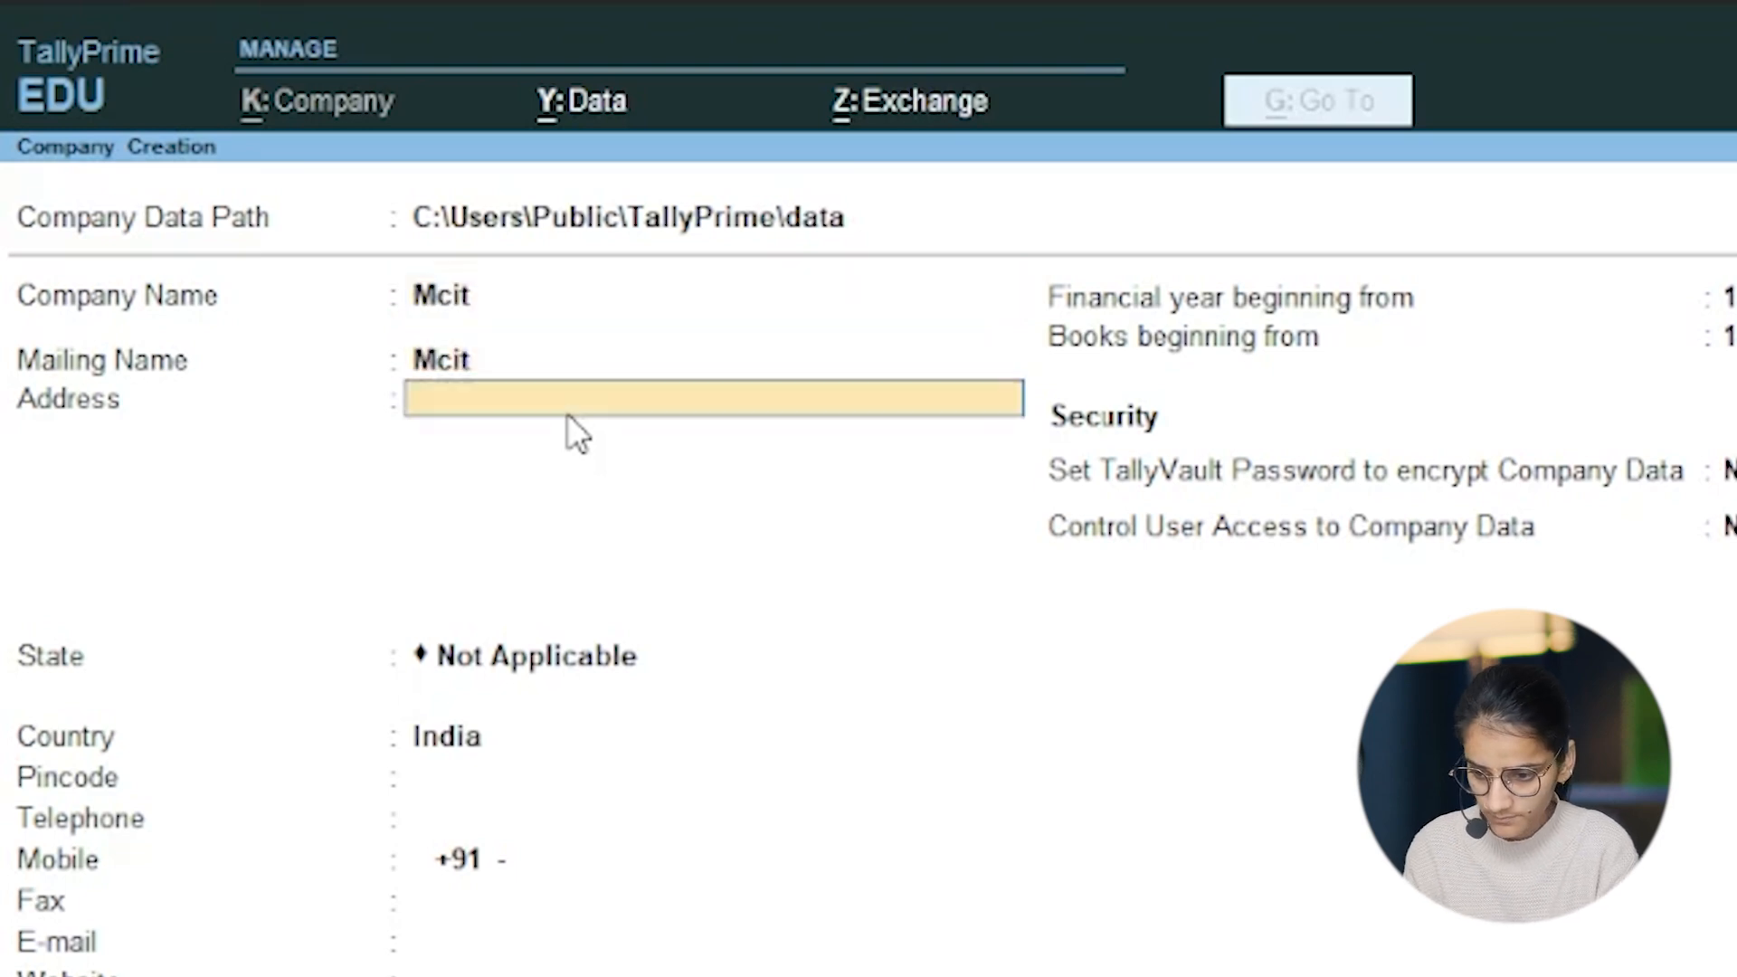
Step: Leave the address blank, set the state to Rajasthan, and fill in the company's pincode and telephone number
key(Return)
key(Return)
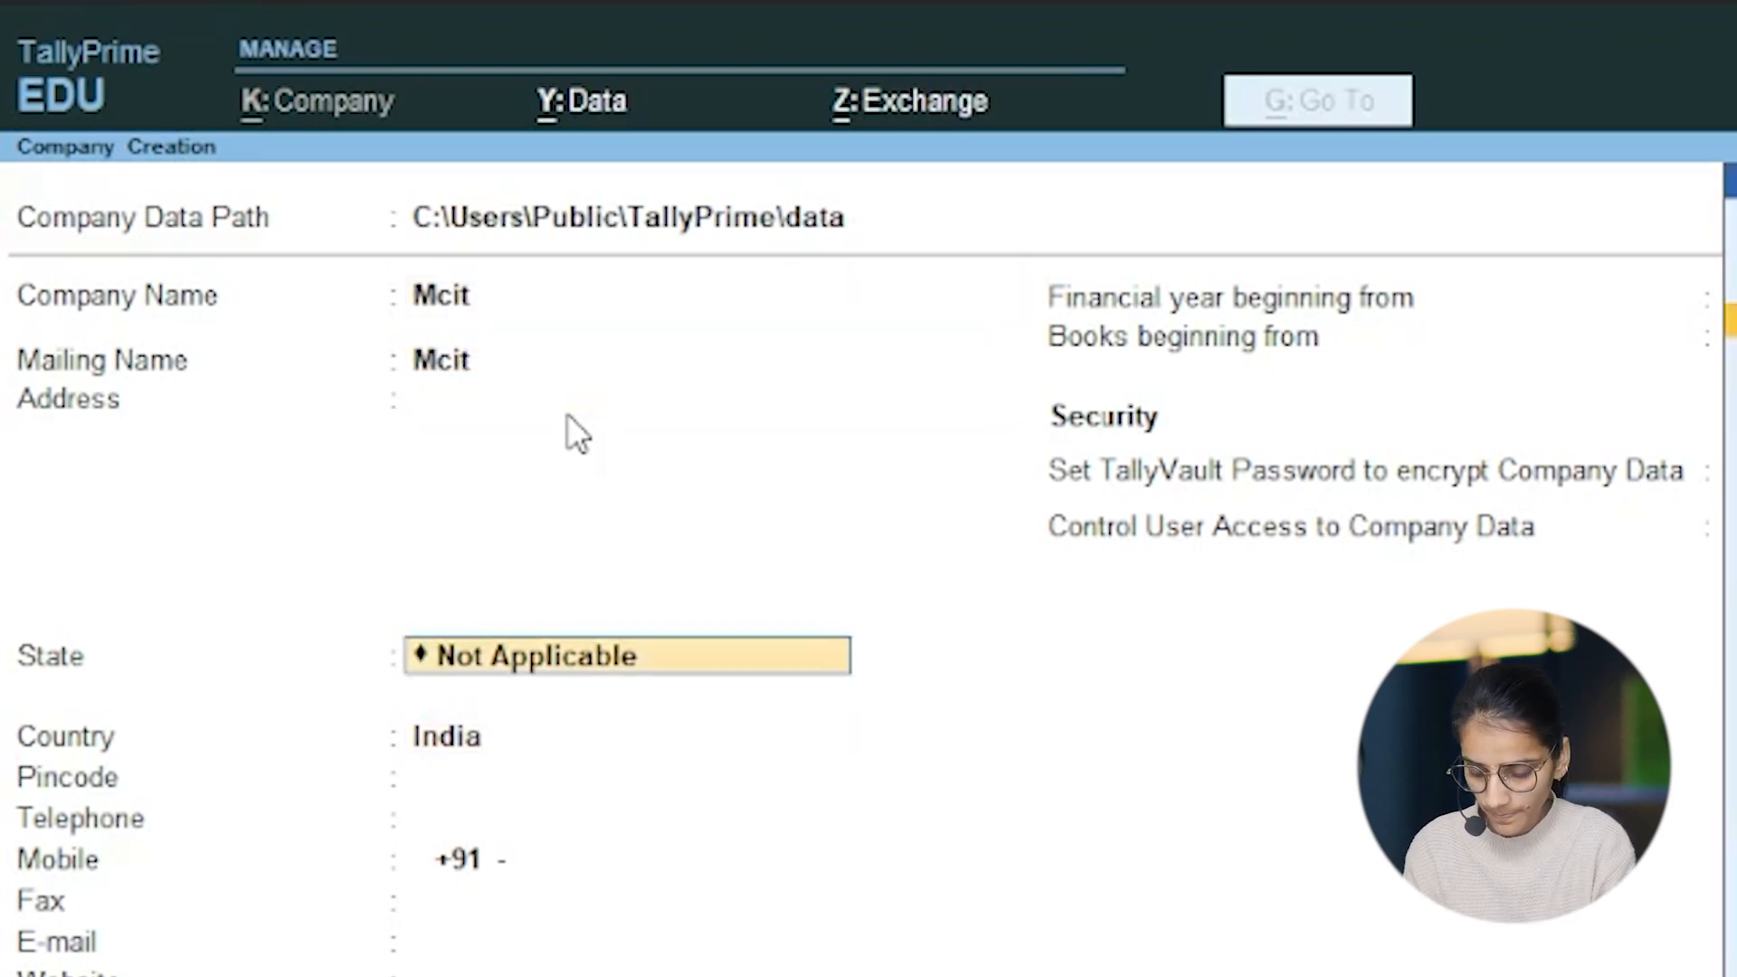
text(Ra)
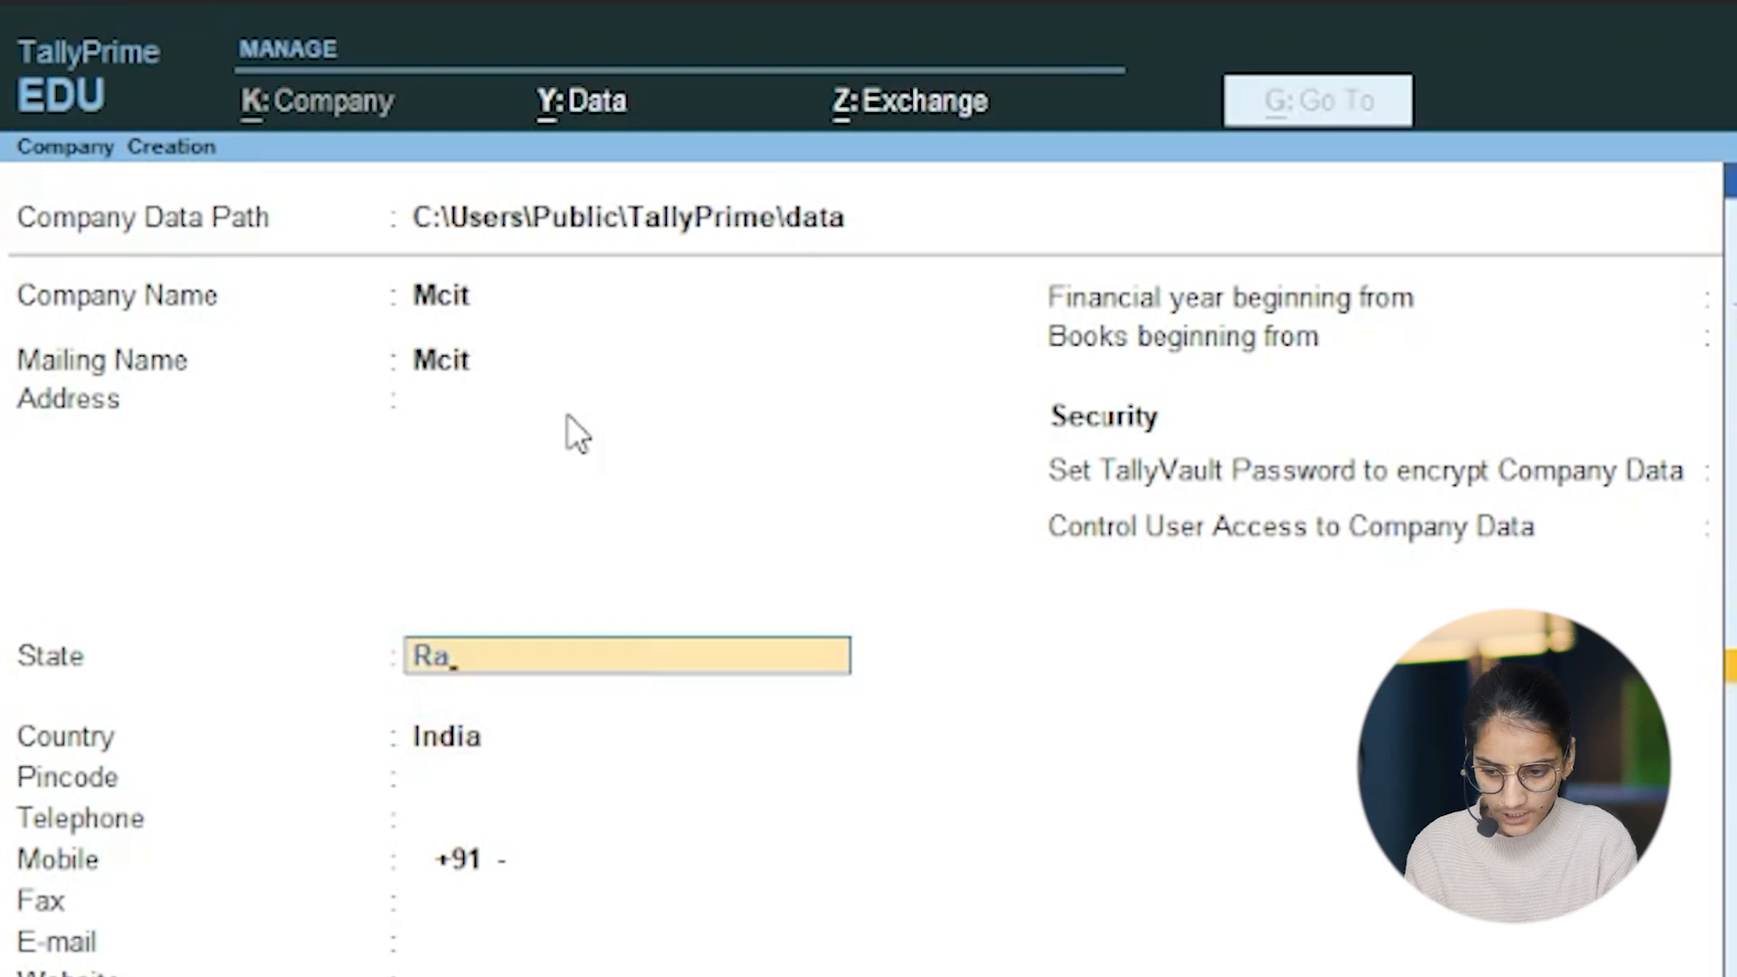
key(Return)
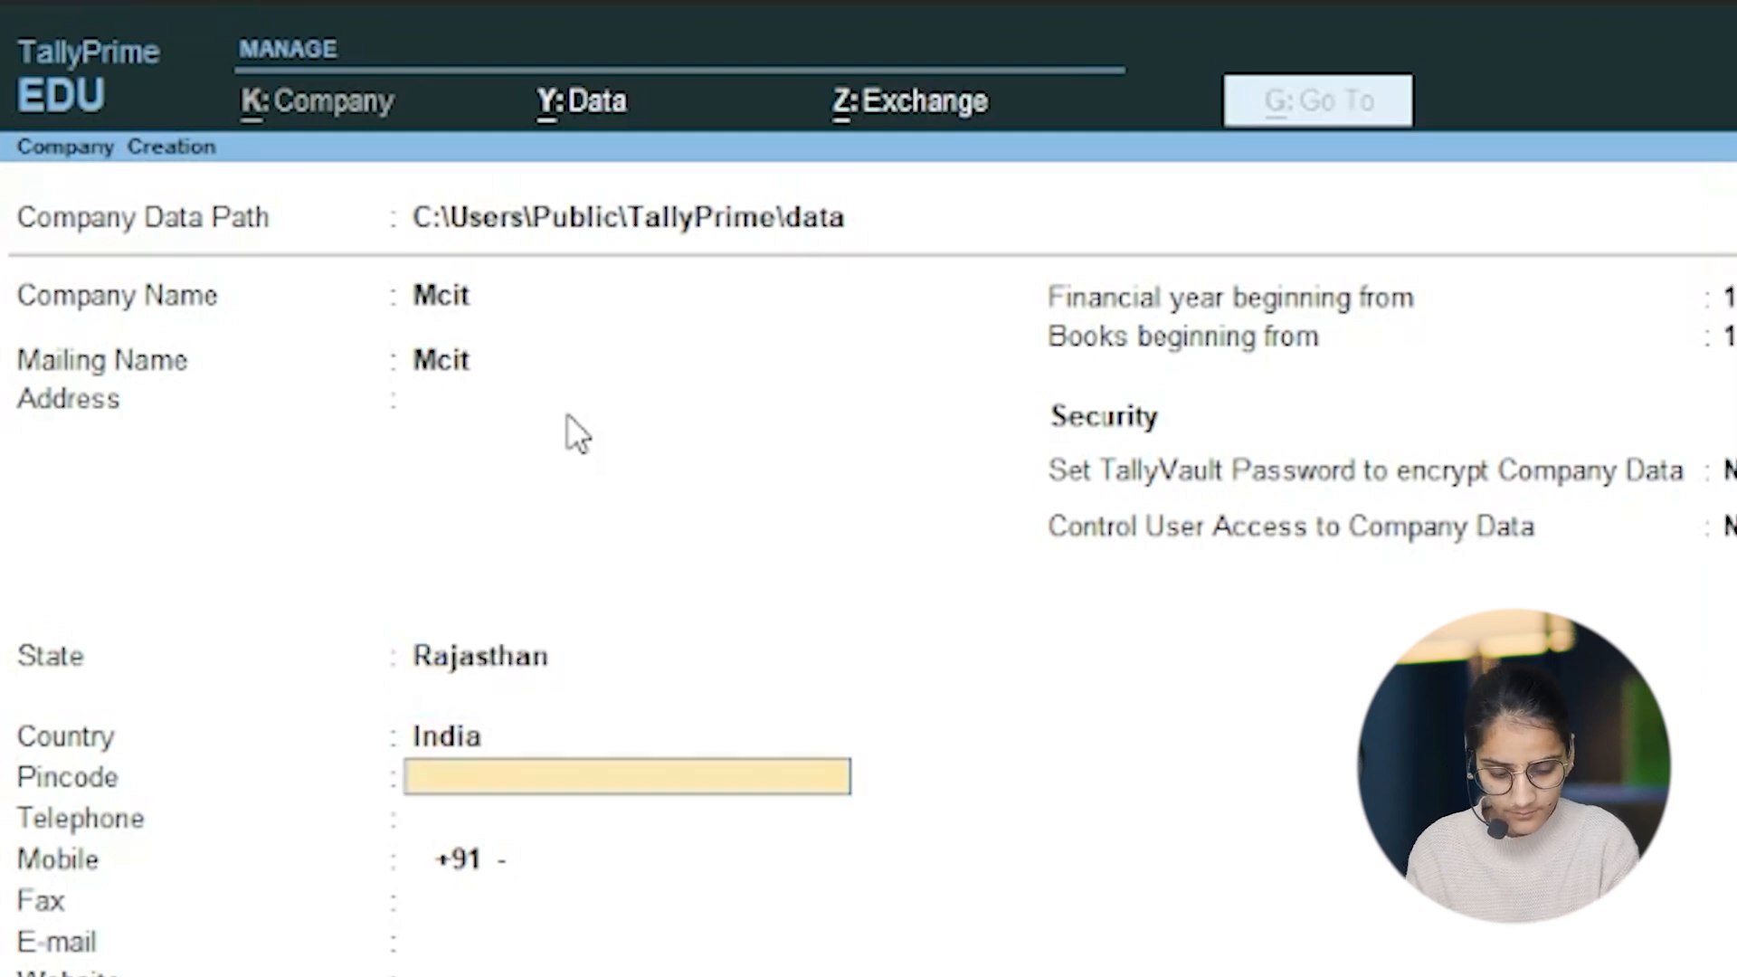
text(459652452)
key(Return)
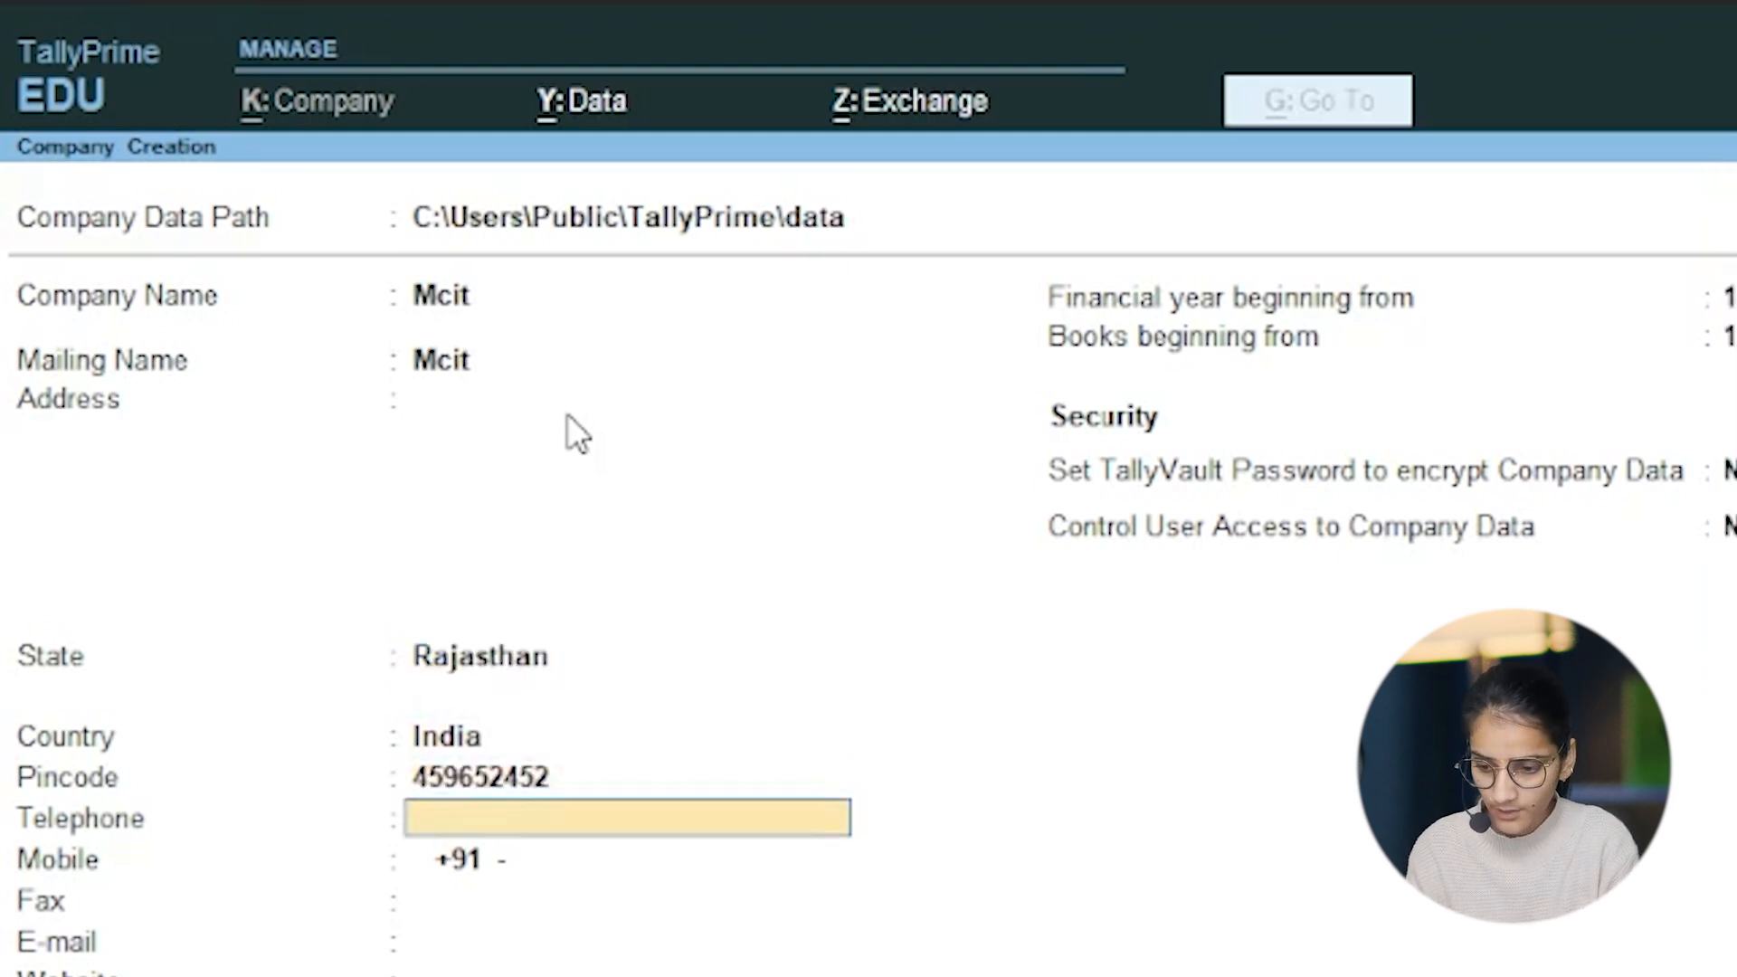
text(2585963)
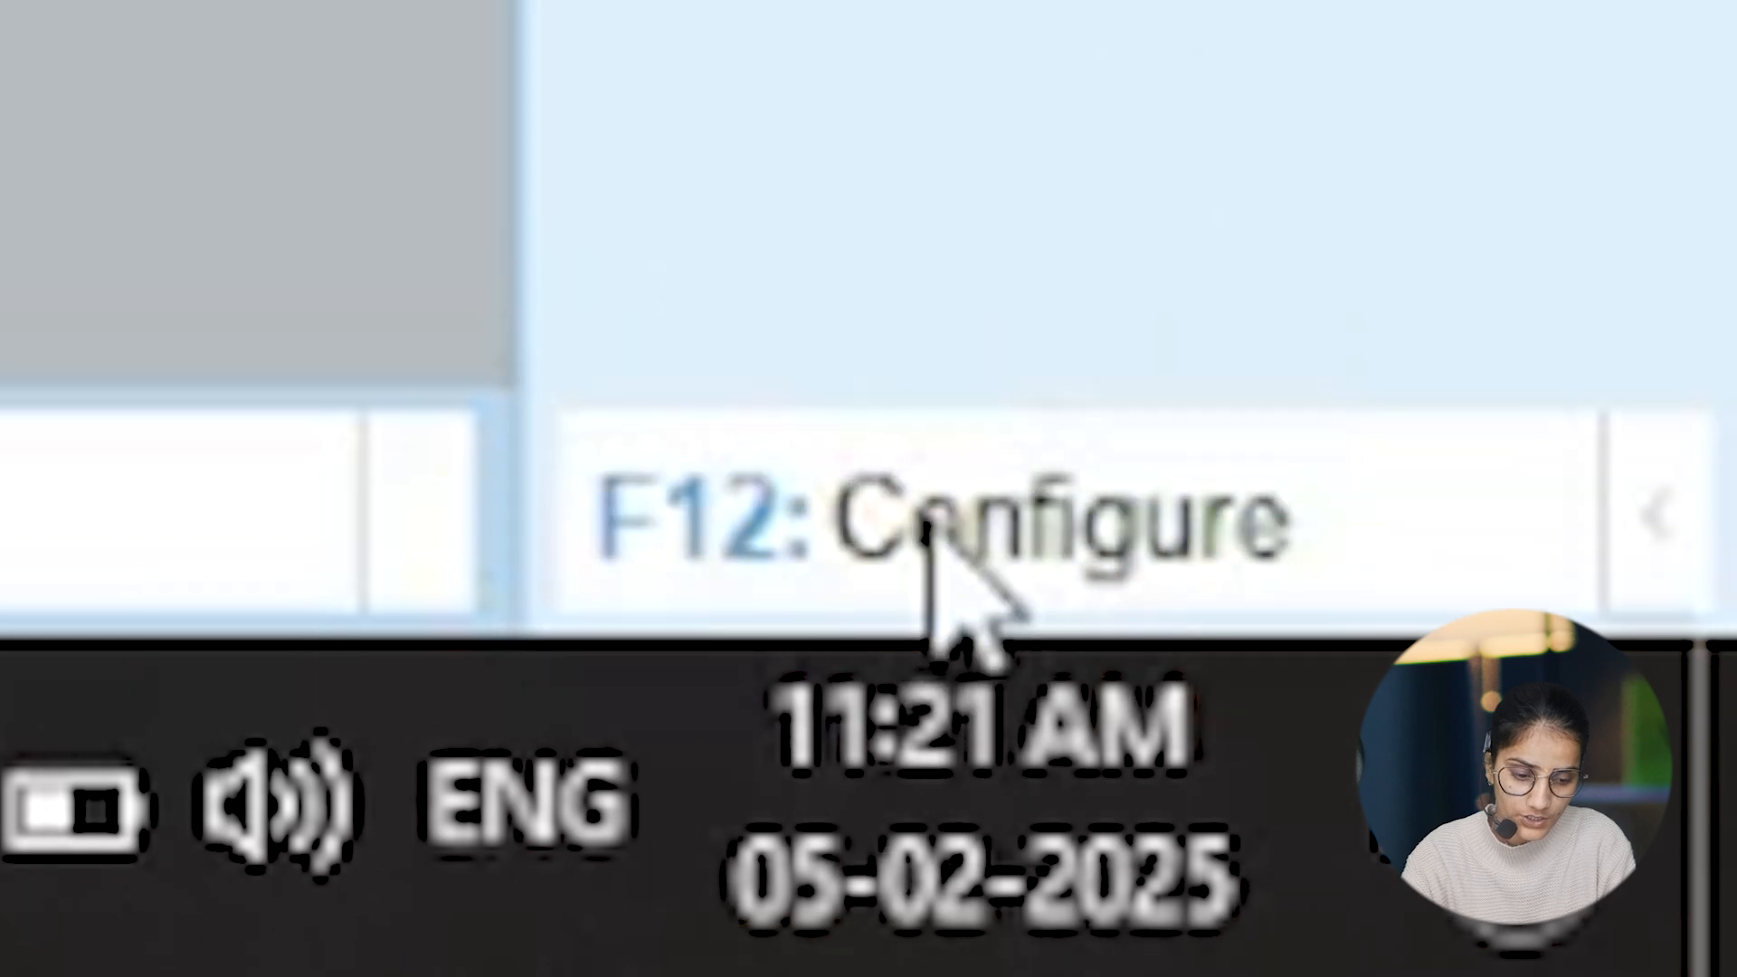
Step: In the company creation configuration, set TallyVault password use, user access control and additional base currency details to No
click(931, 543)
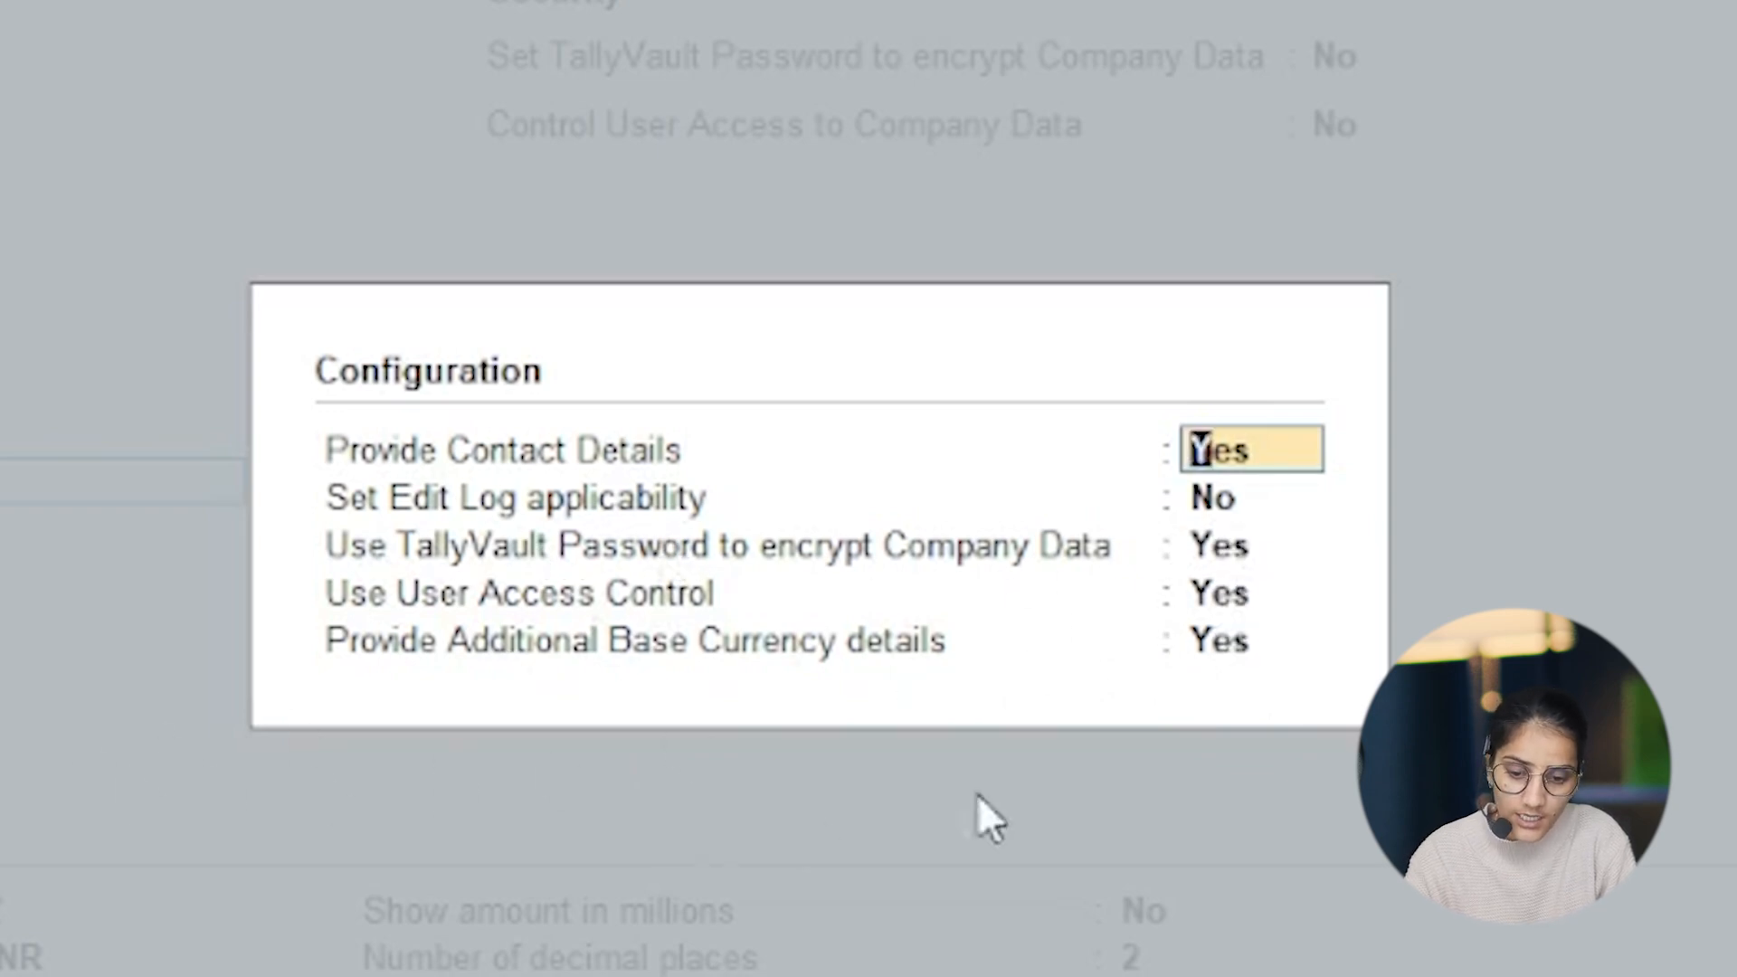
key(ctrl+a)
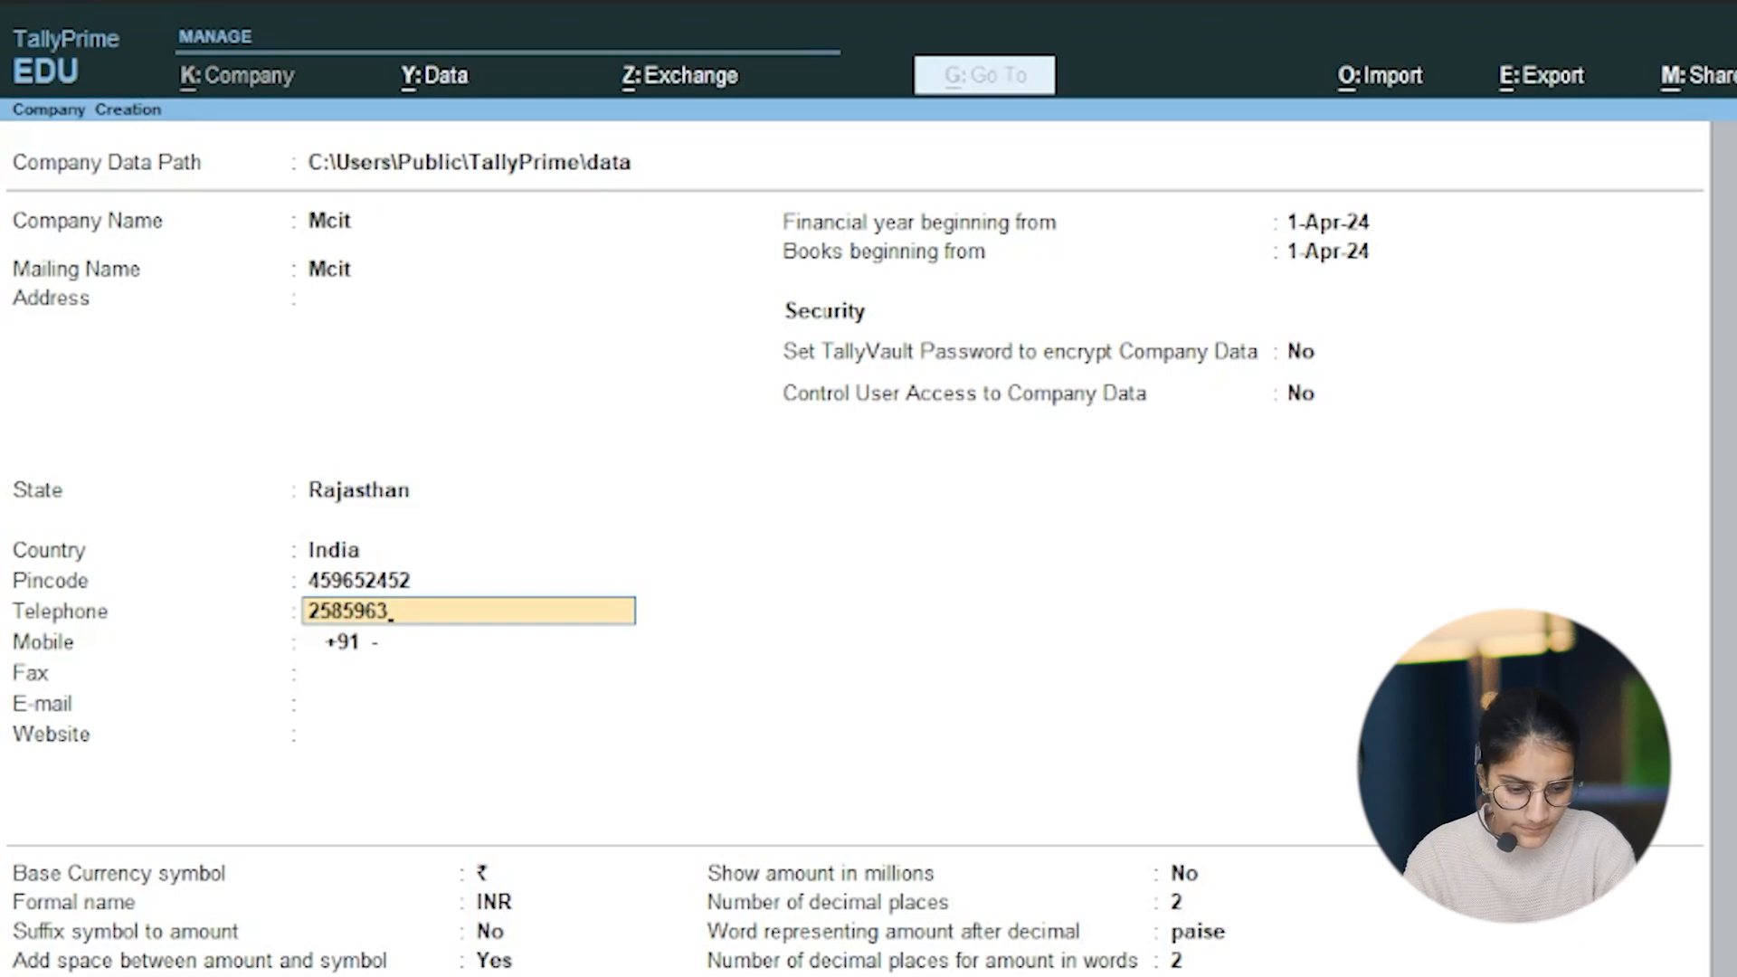
key(F12)
key(Down)
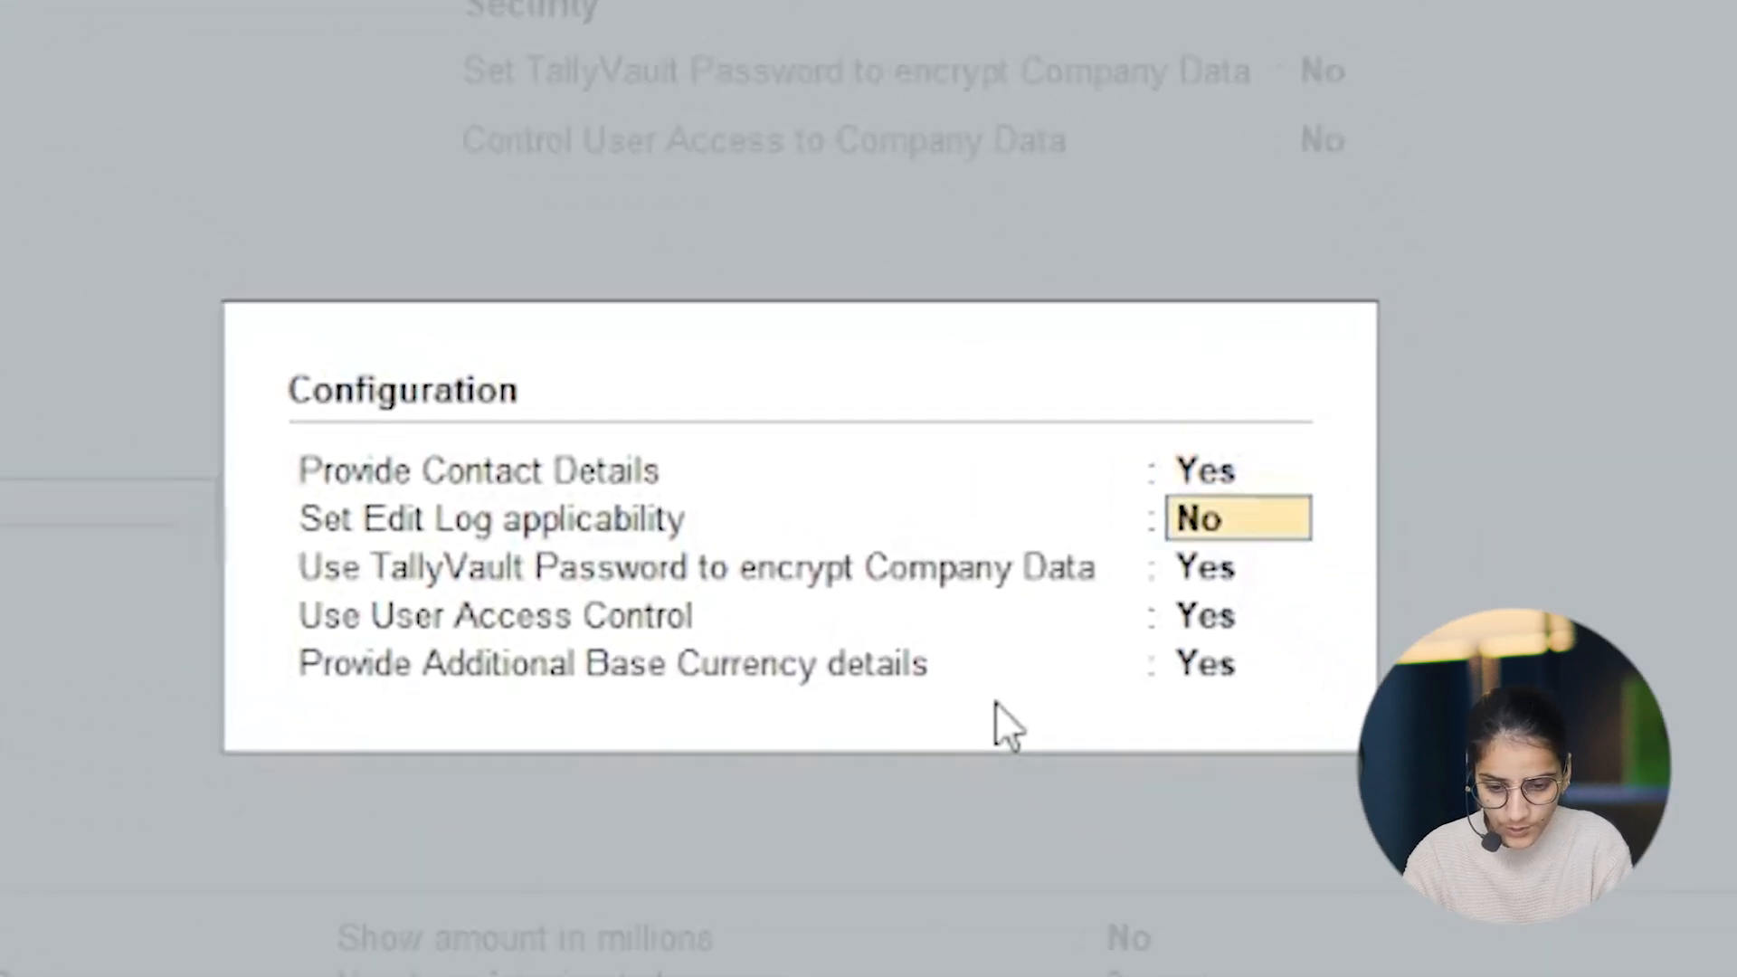
key(Return)
key(n)
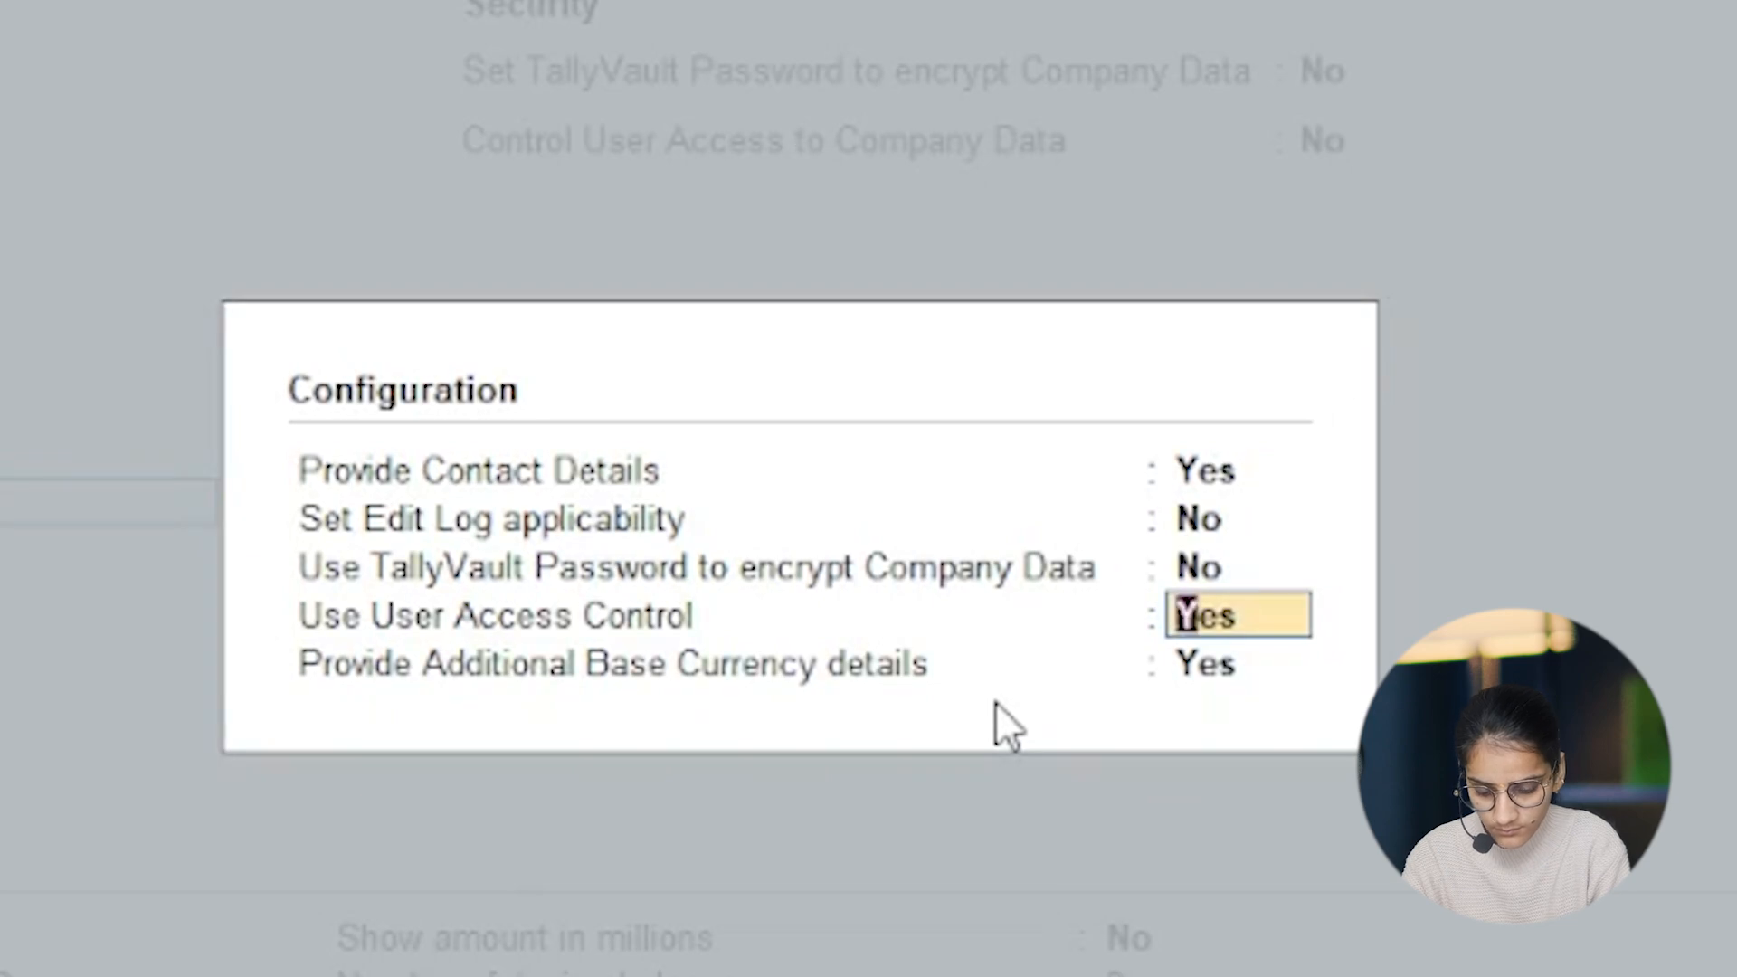
key(n)
key(n)
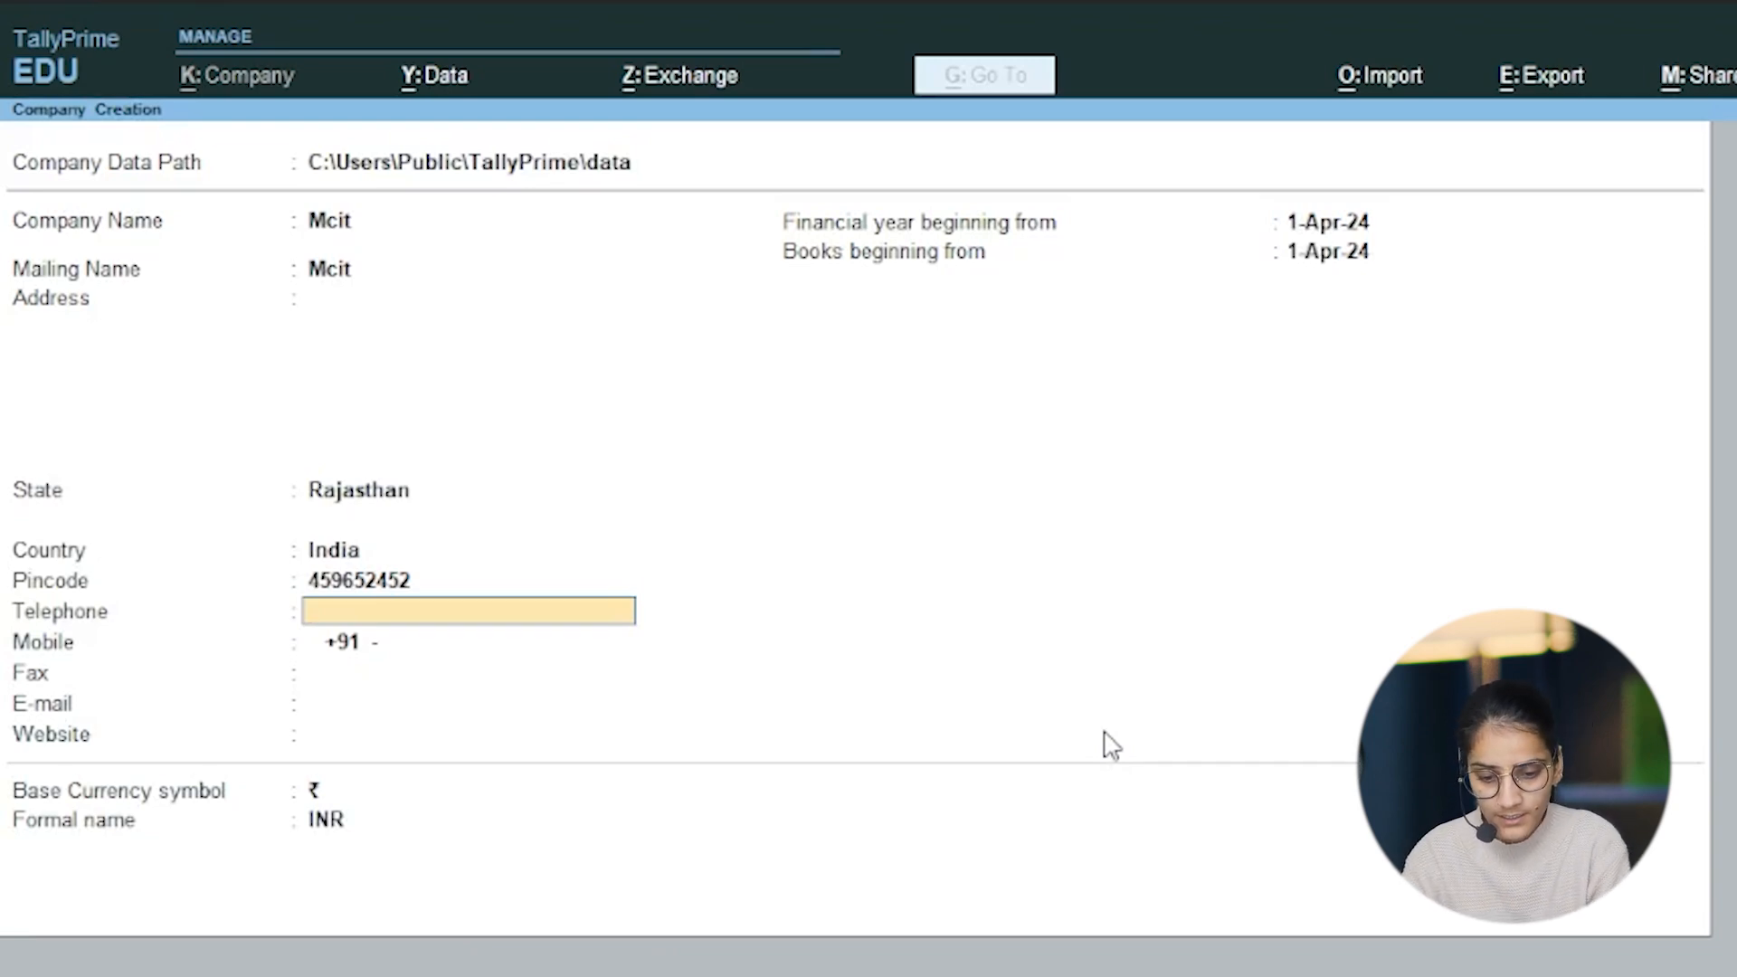
Step: In the company creation configuration, set TallyVault password use, user access control and additional base currency details to Yes
key(F12)
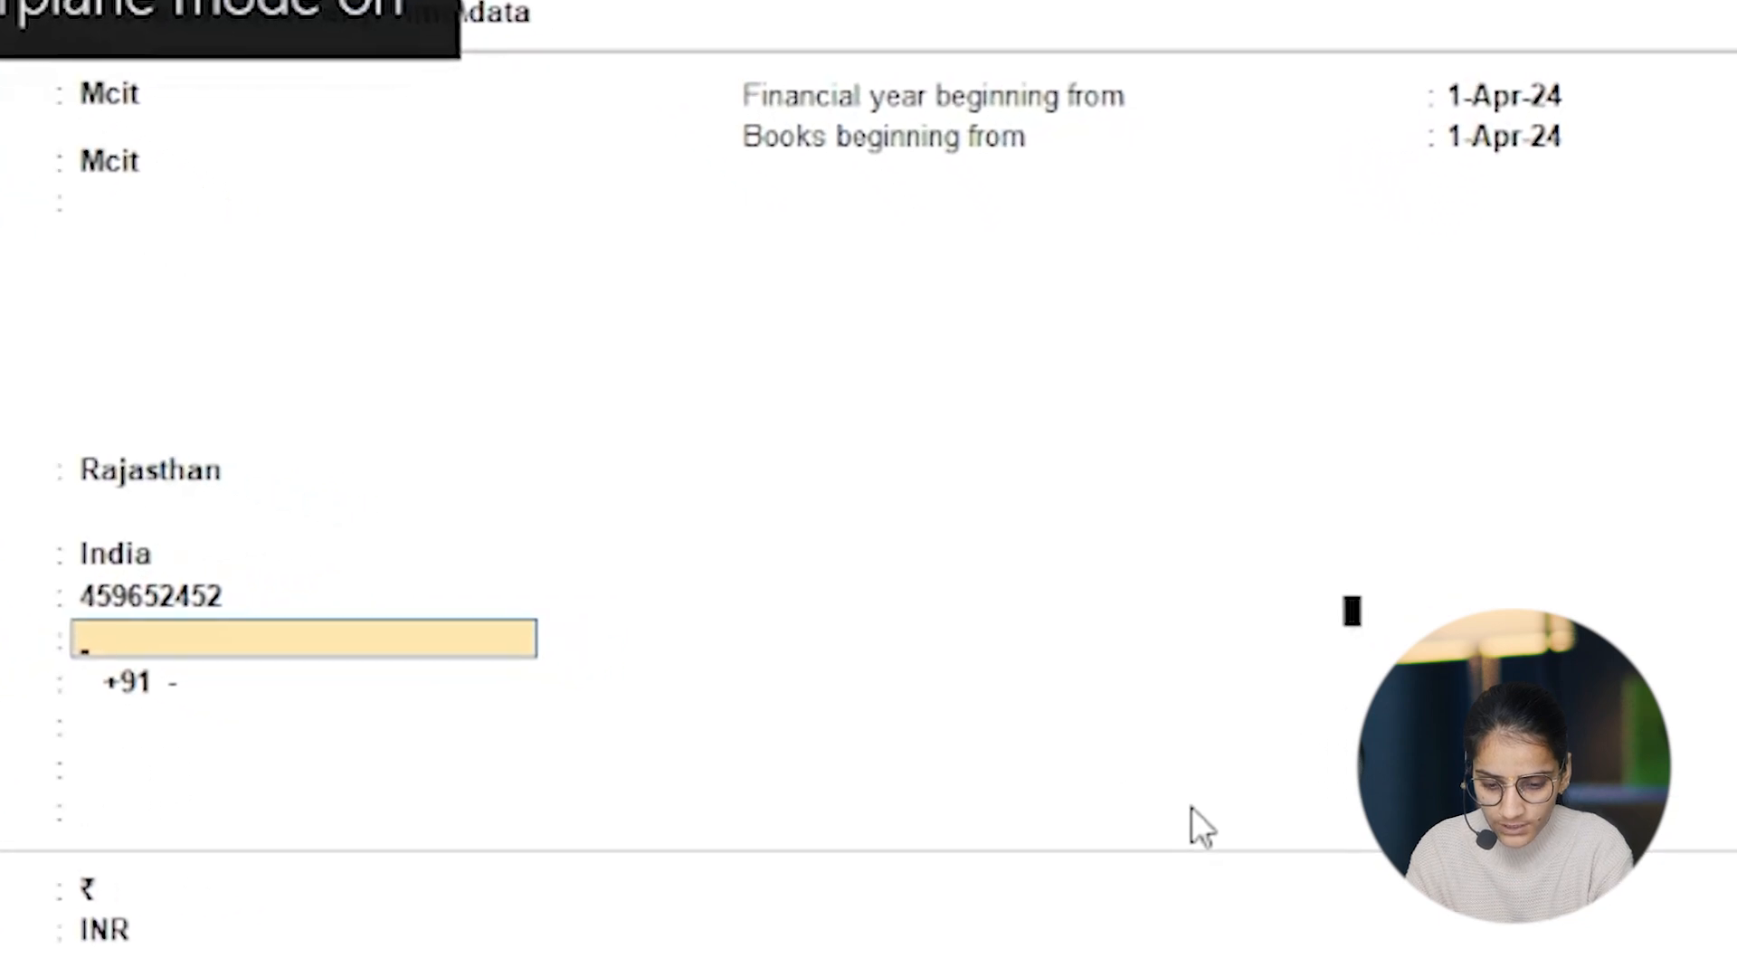
key(F12)
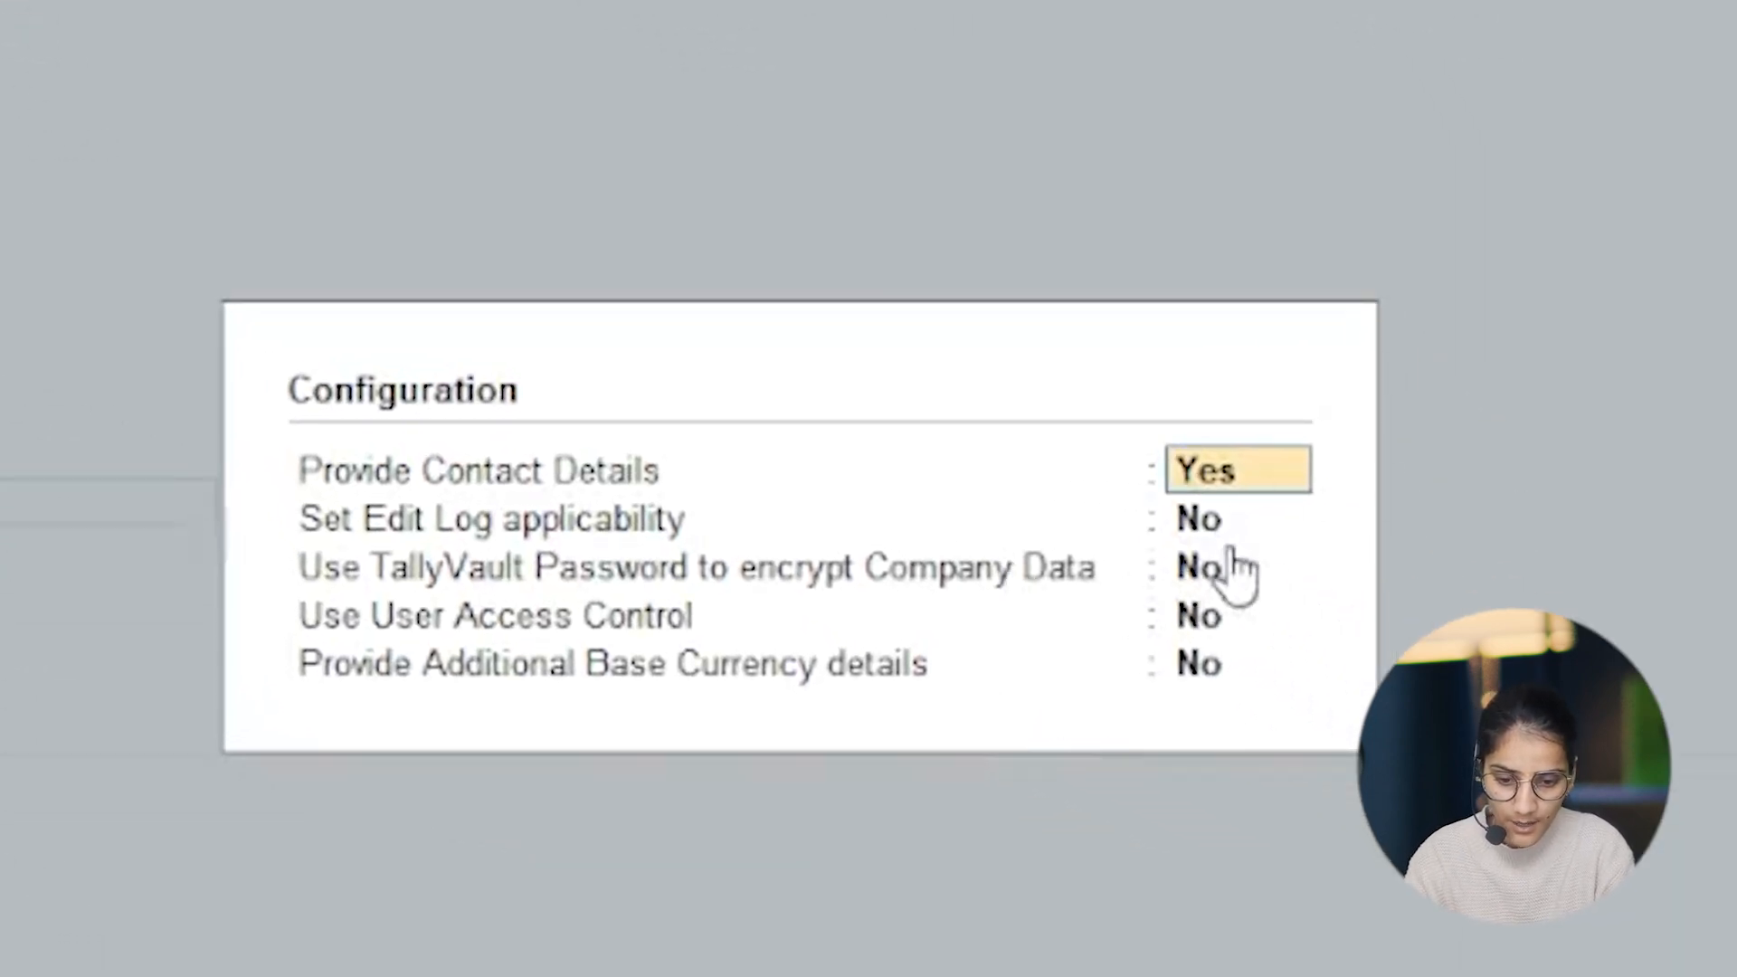
key(Return)
key(Return)
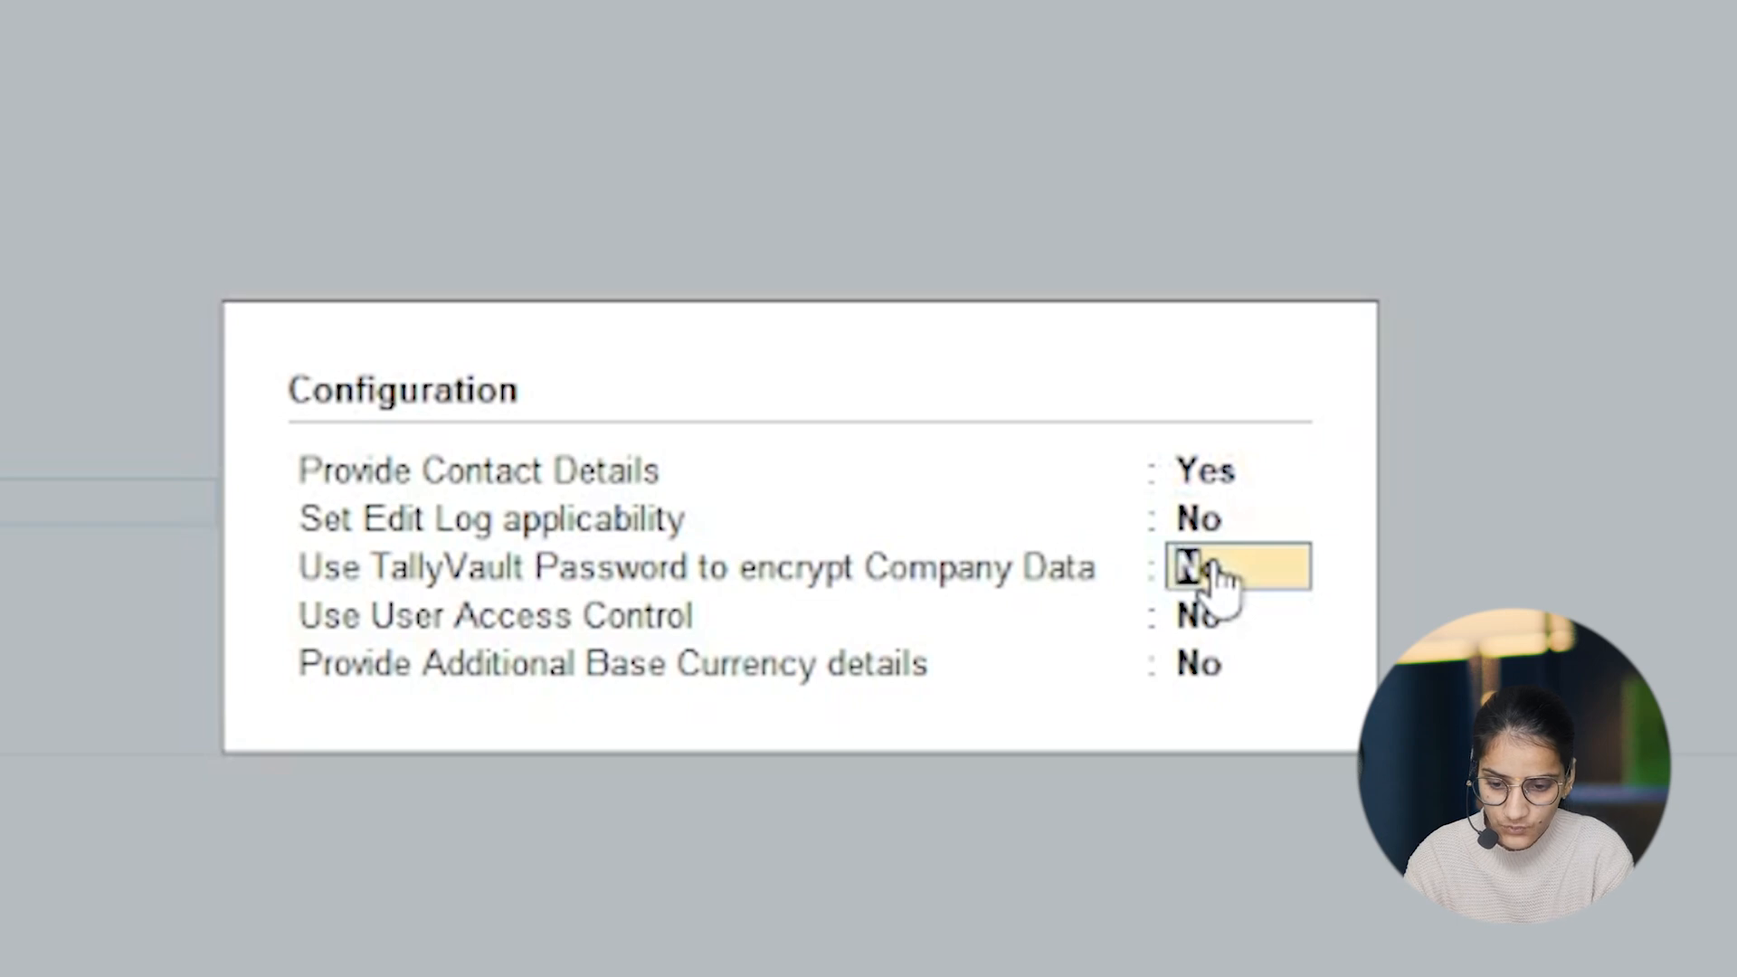
key(y)
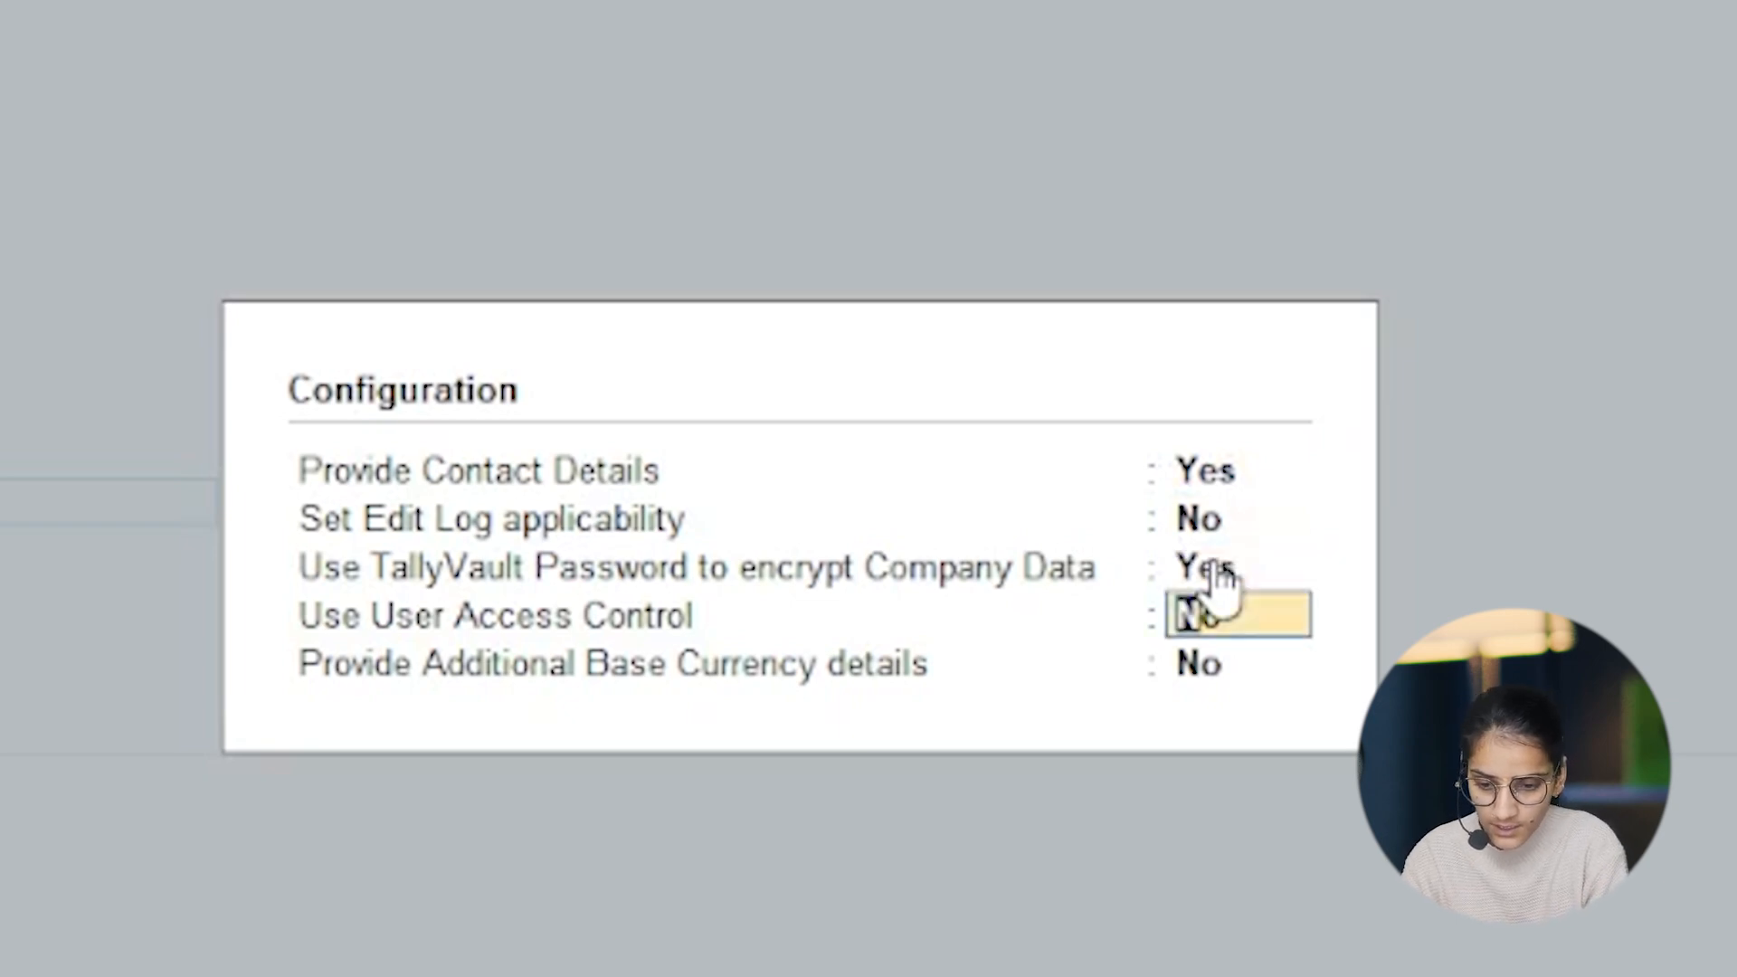
text(y)
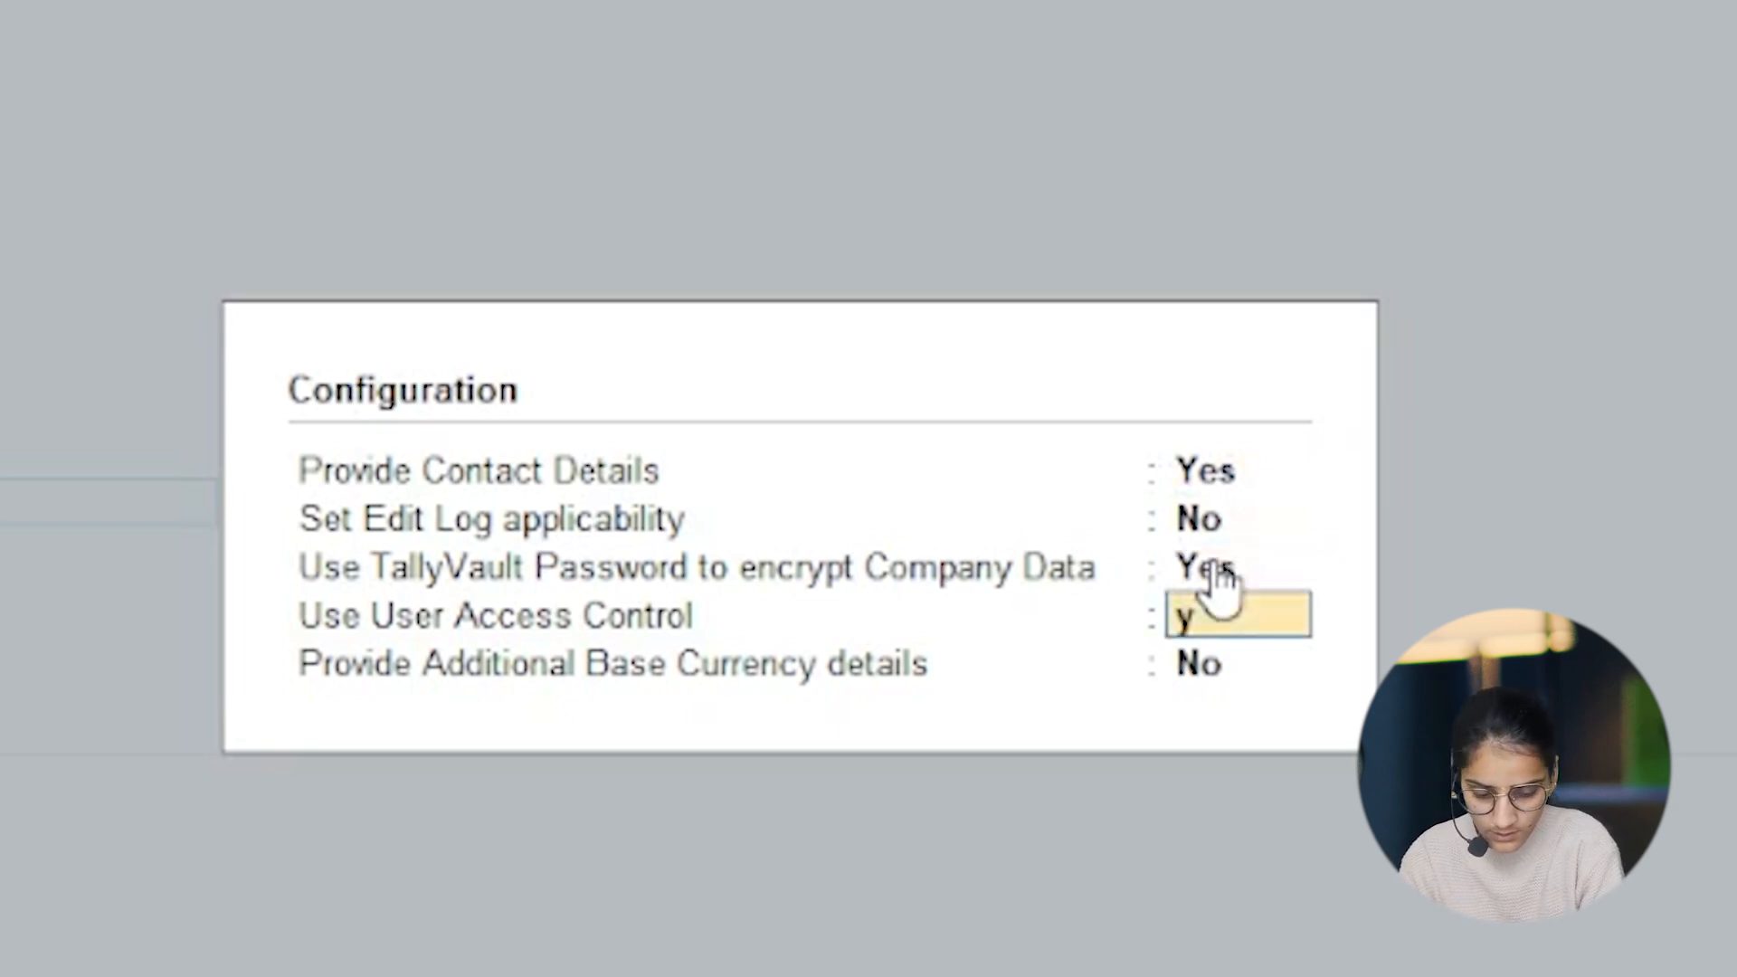
key(Return)
text(y)
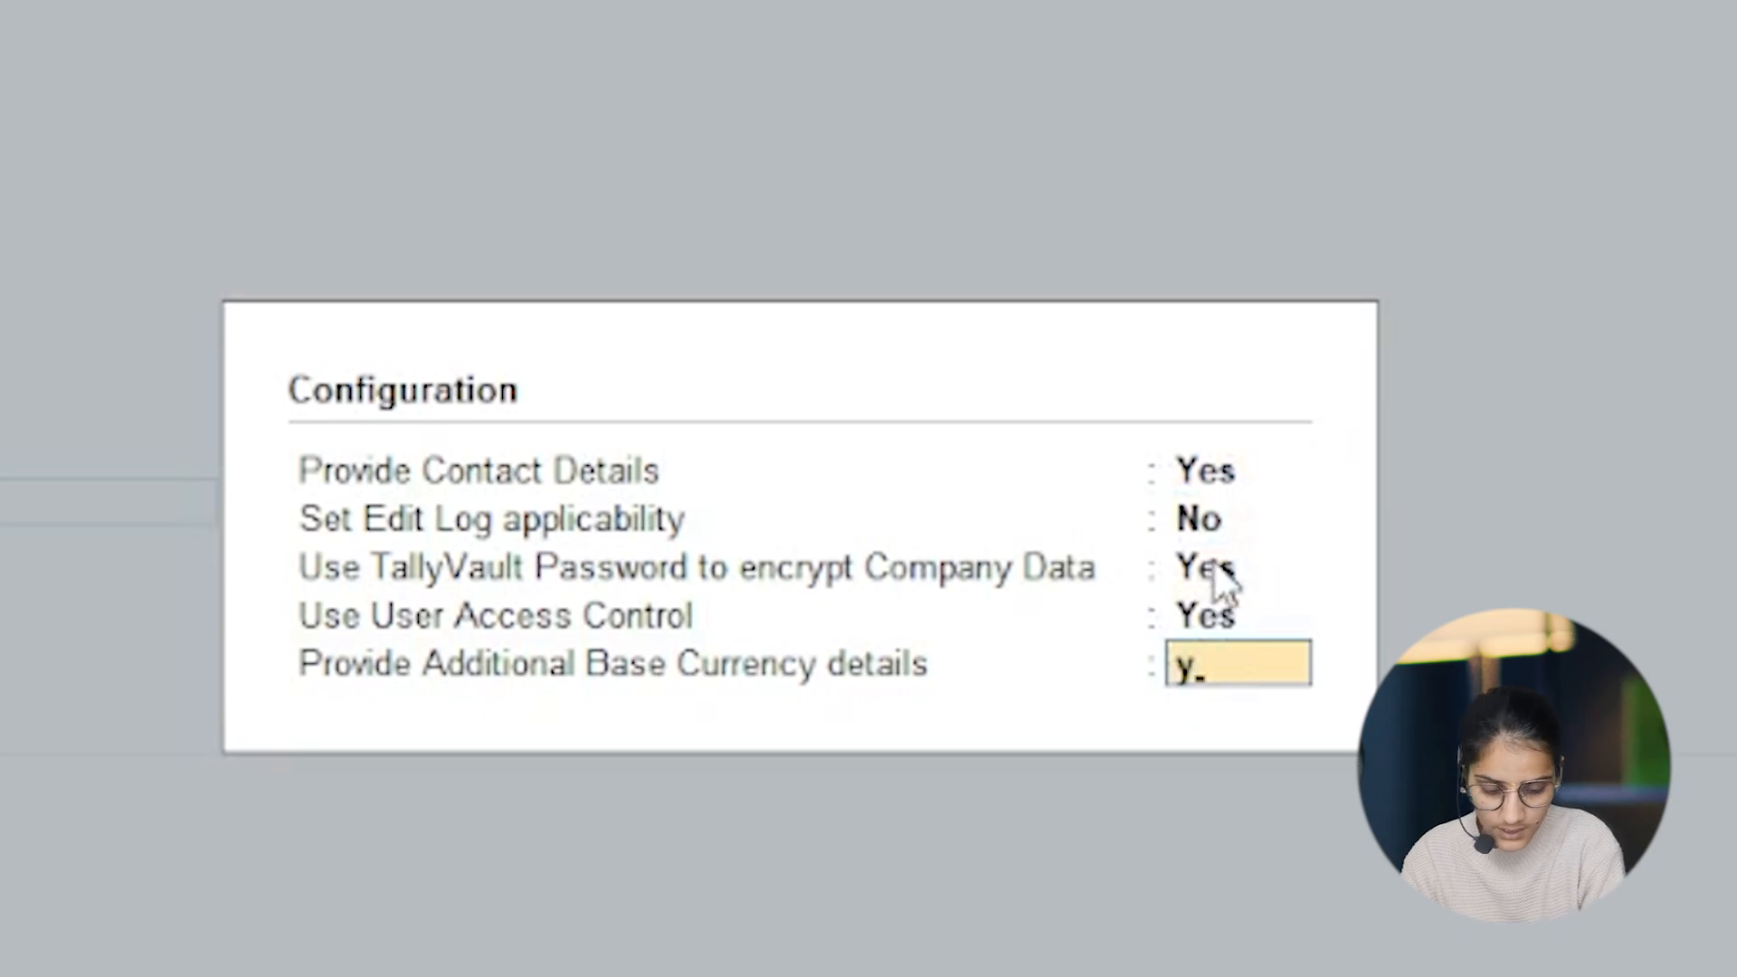
key(Return)
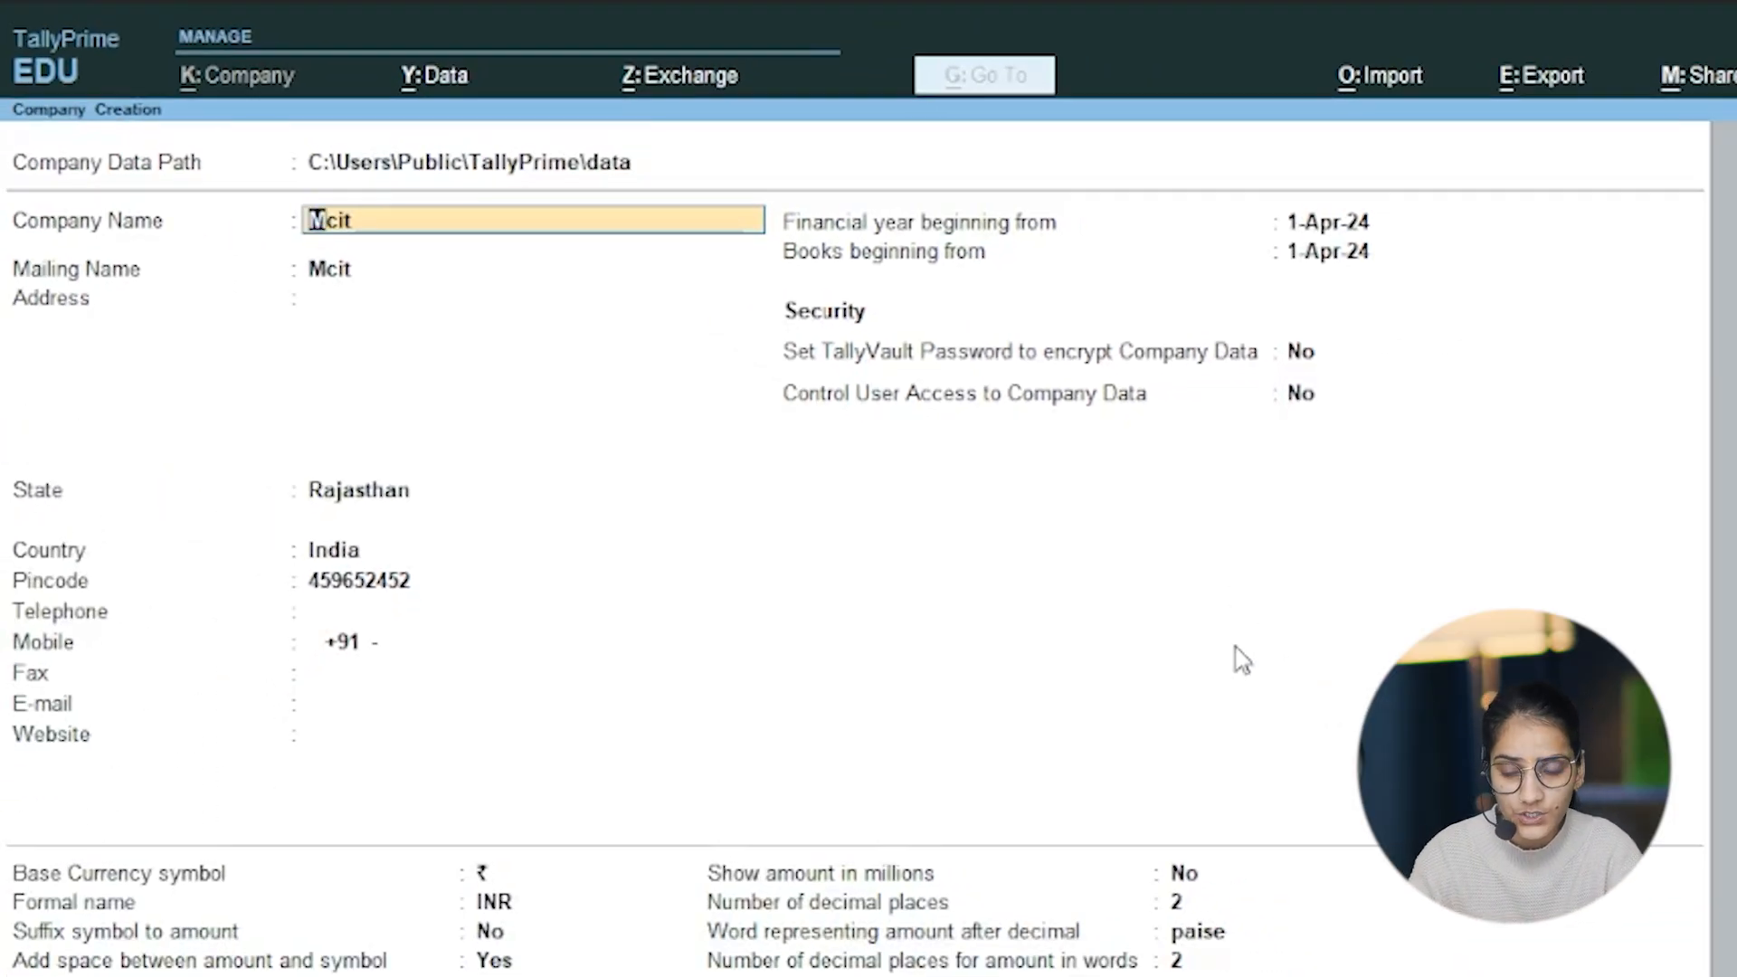
Step: Accept the existing company details, leave the remaining contact fields blank, and keep 1-Apr-24 for the financial year and books beginning dates
key(Return)
key(Return)
key(Return)
key(Return)
key(Return)
key(Return)
key(Return)
key(Return)
key(Return)
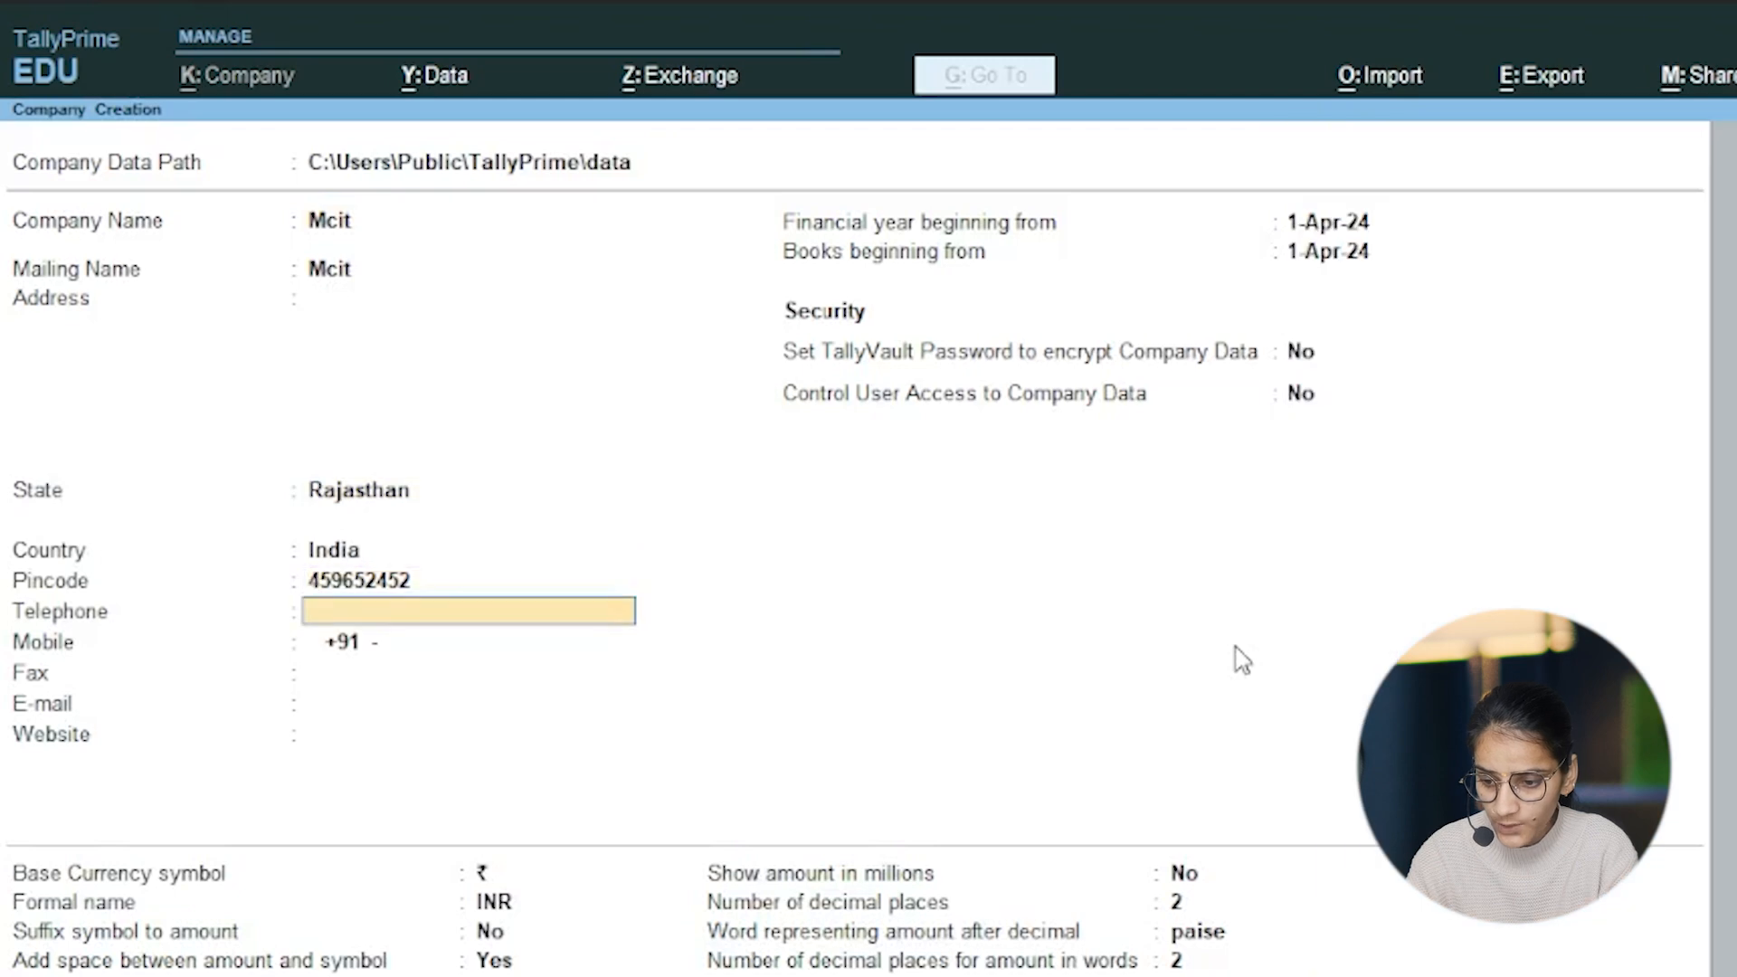
key(Return)
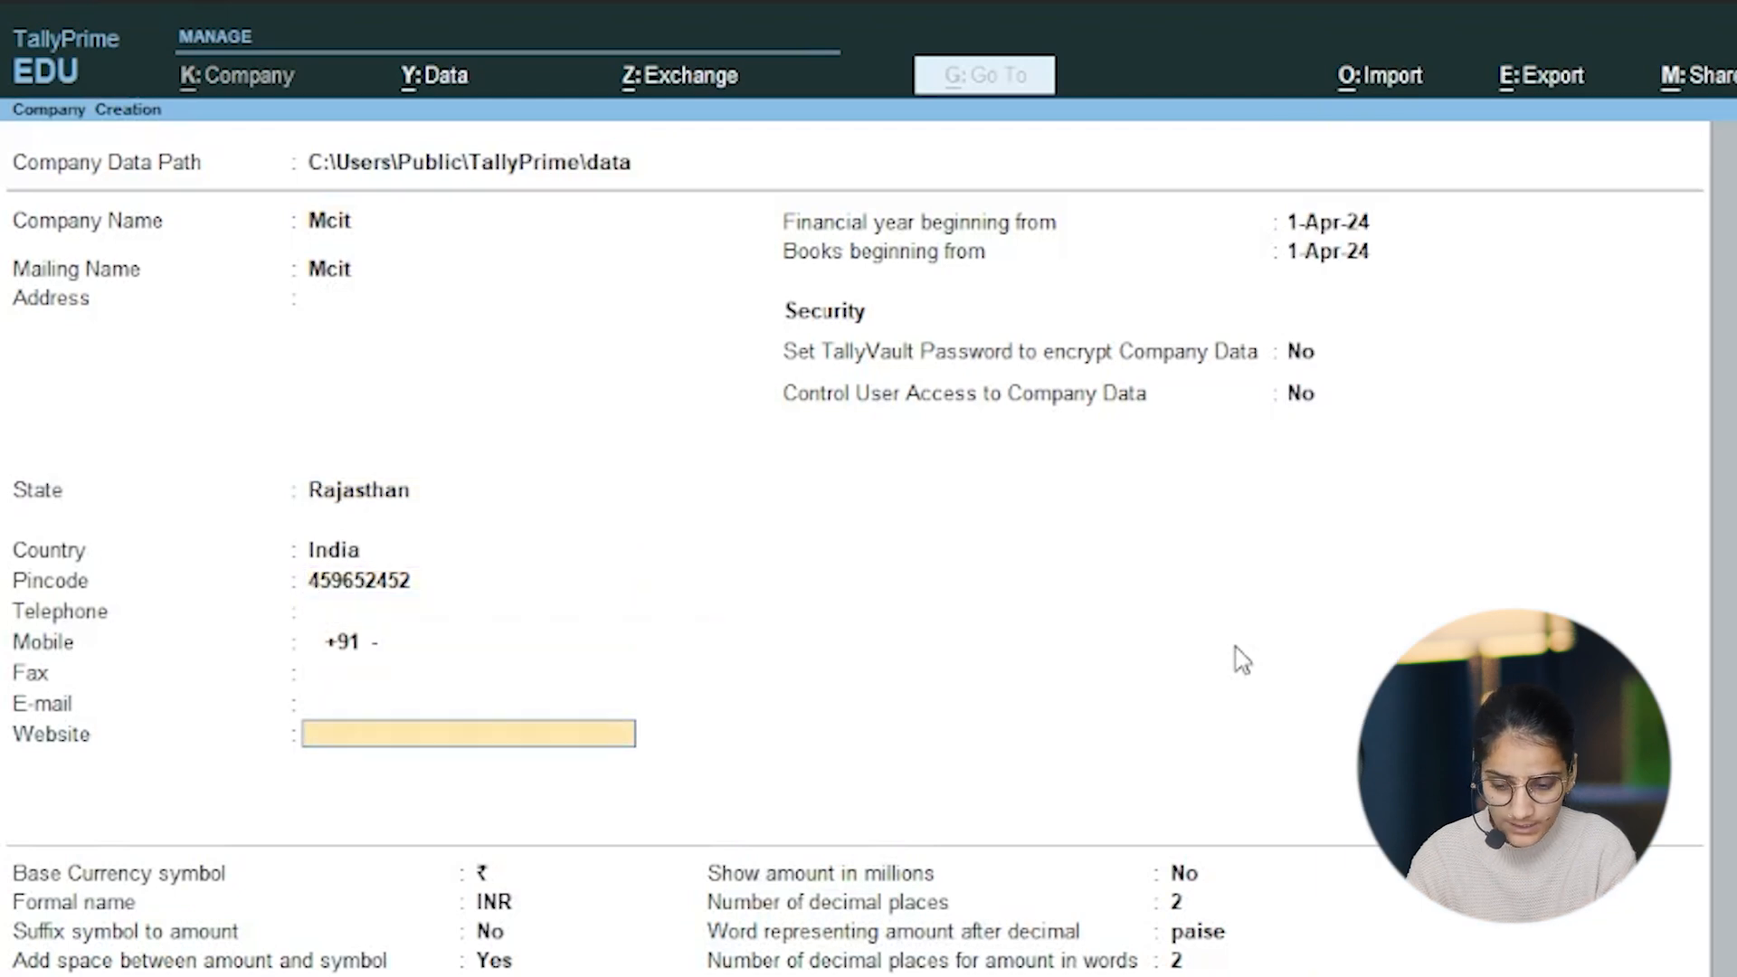
key(Return)
key(Return)
key(Return)
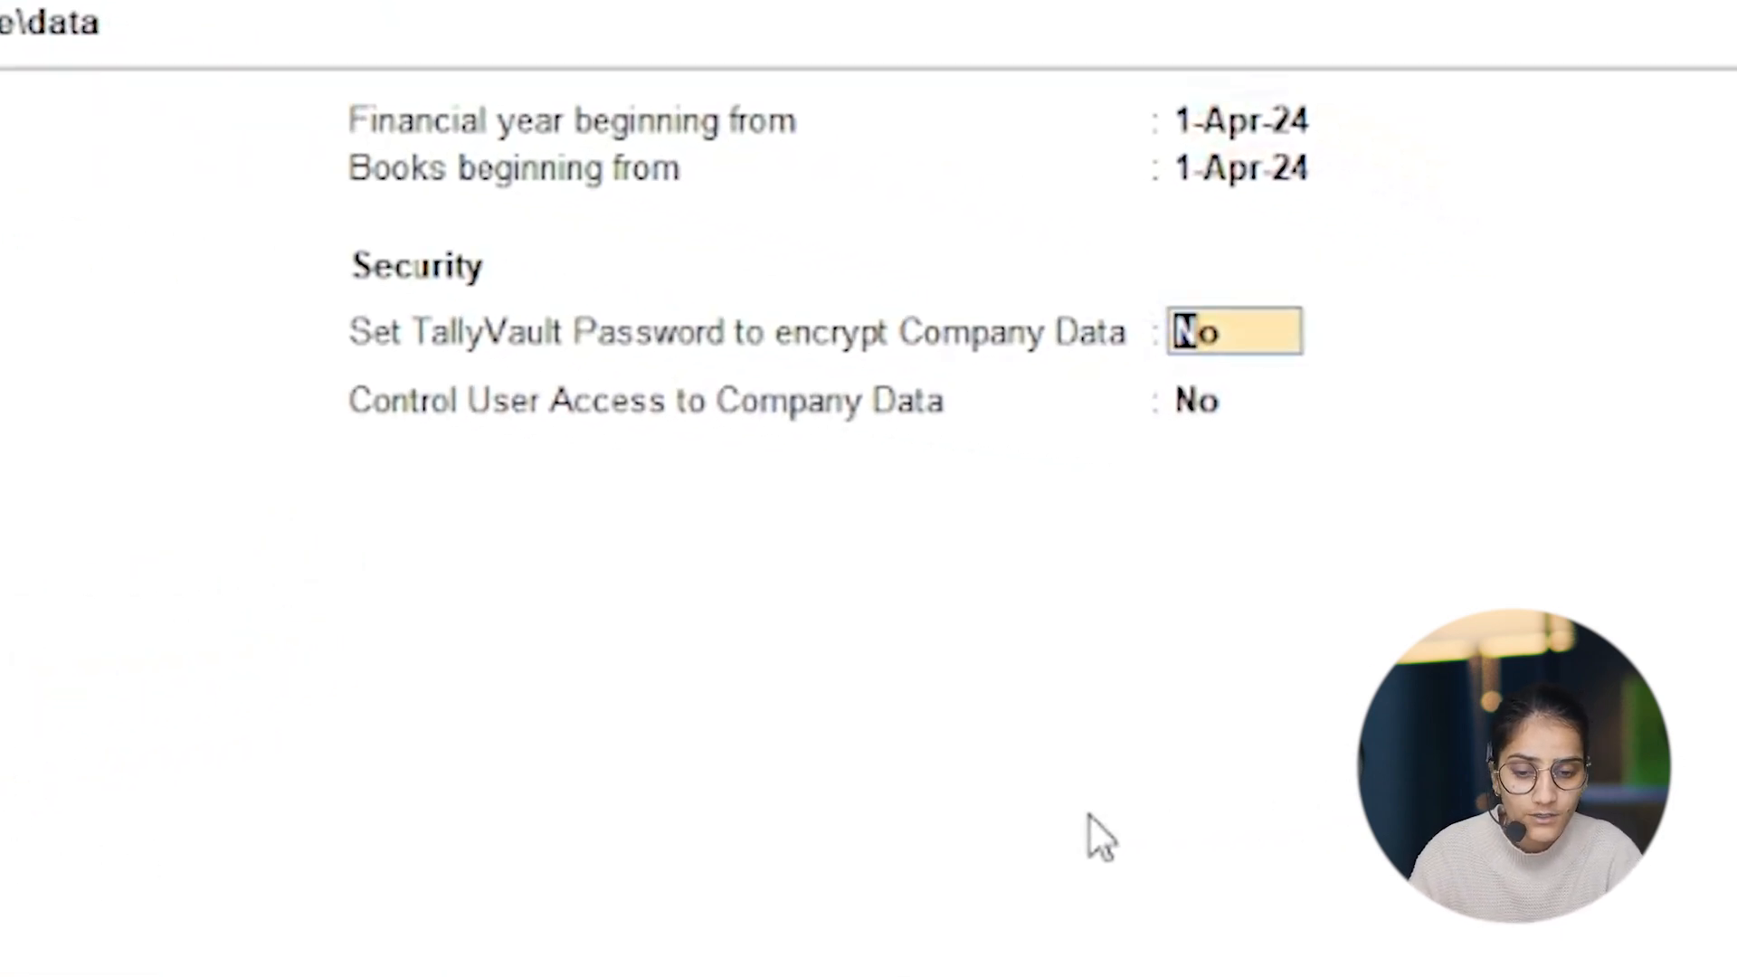
Step: Enable TallyVault encryption for the company data, then enter and confirm the TallyVault password
text(y)
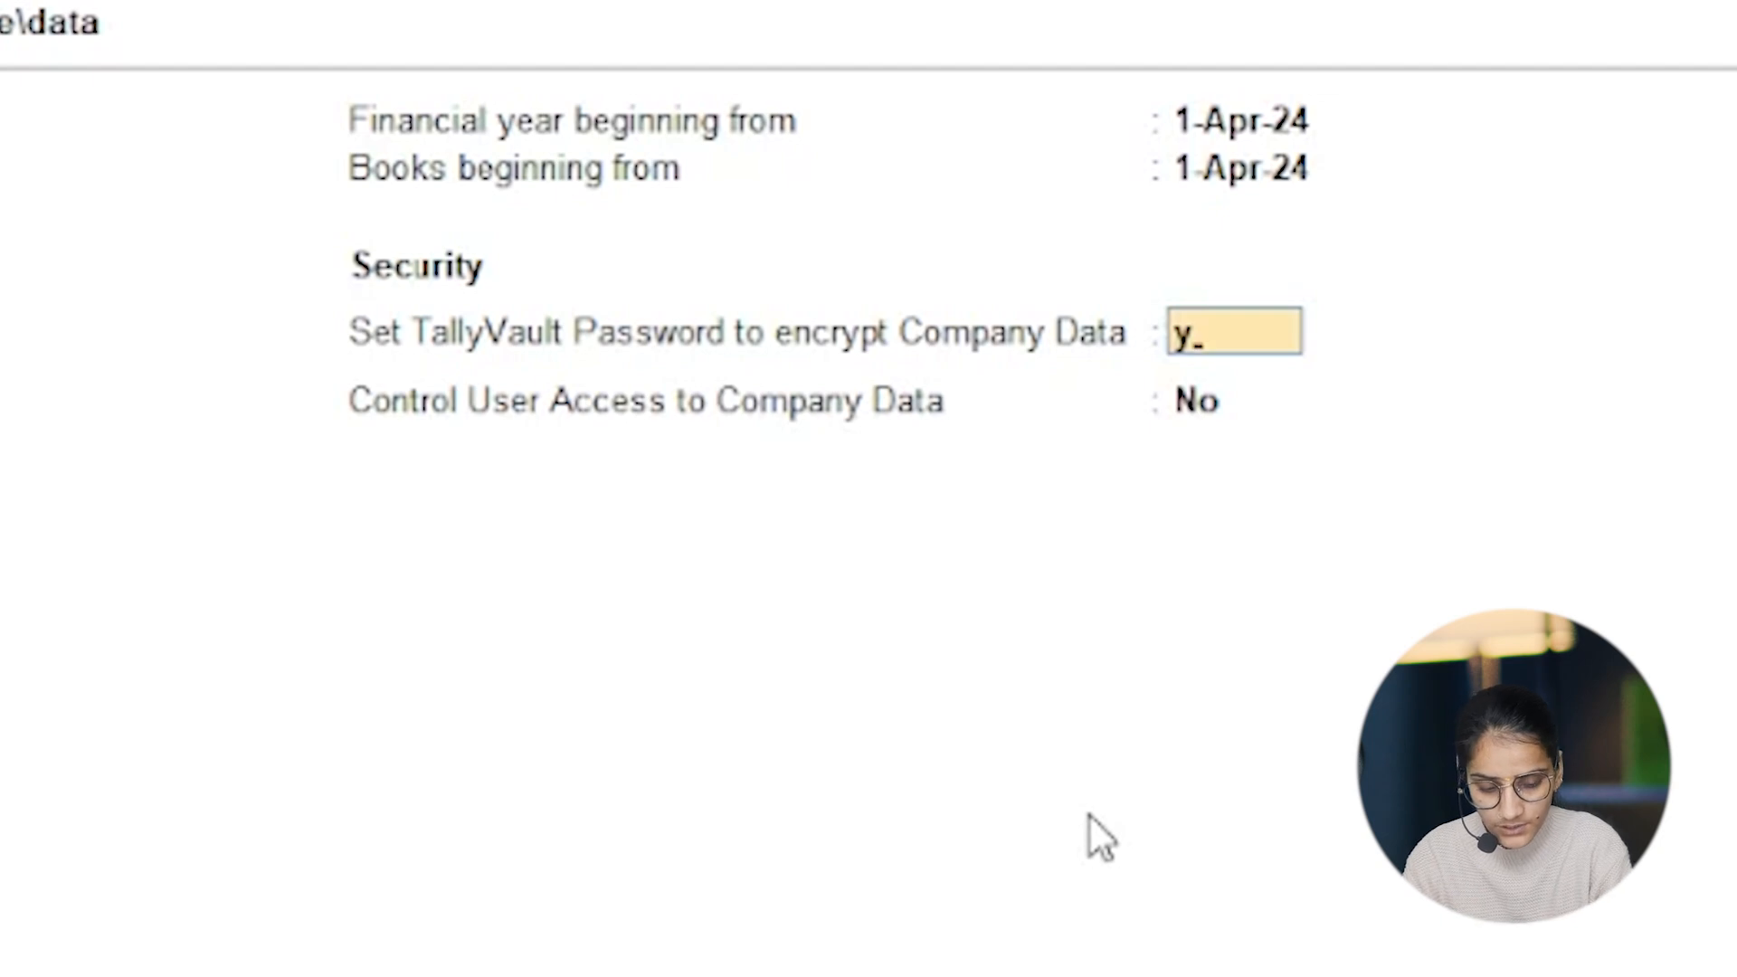
key(Return)
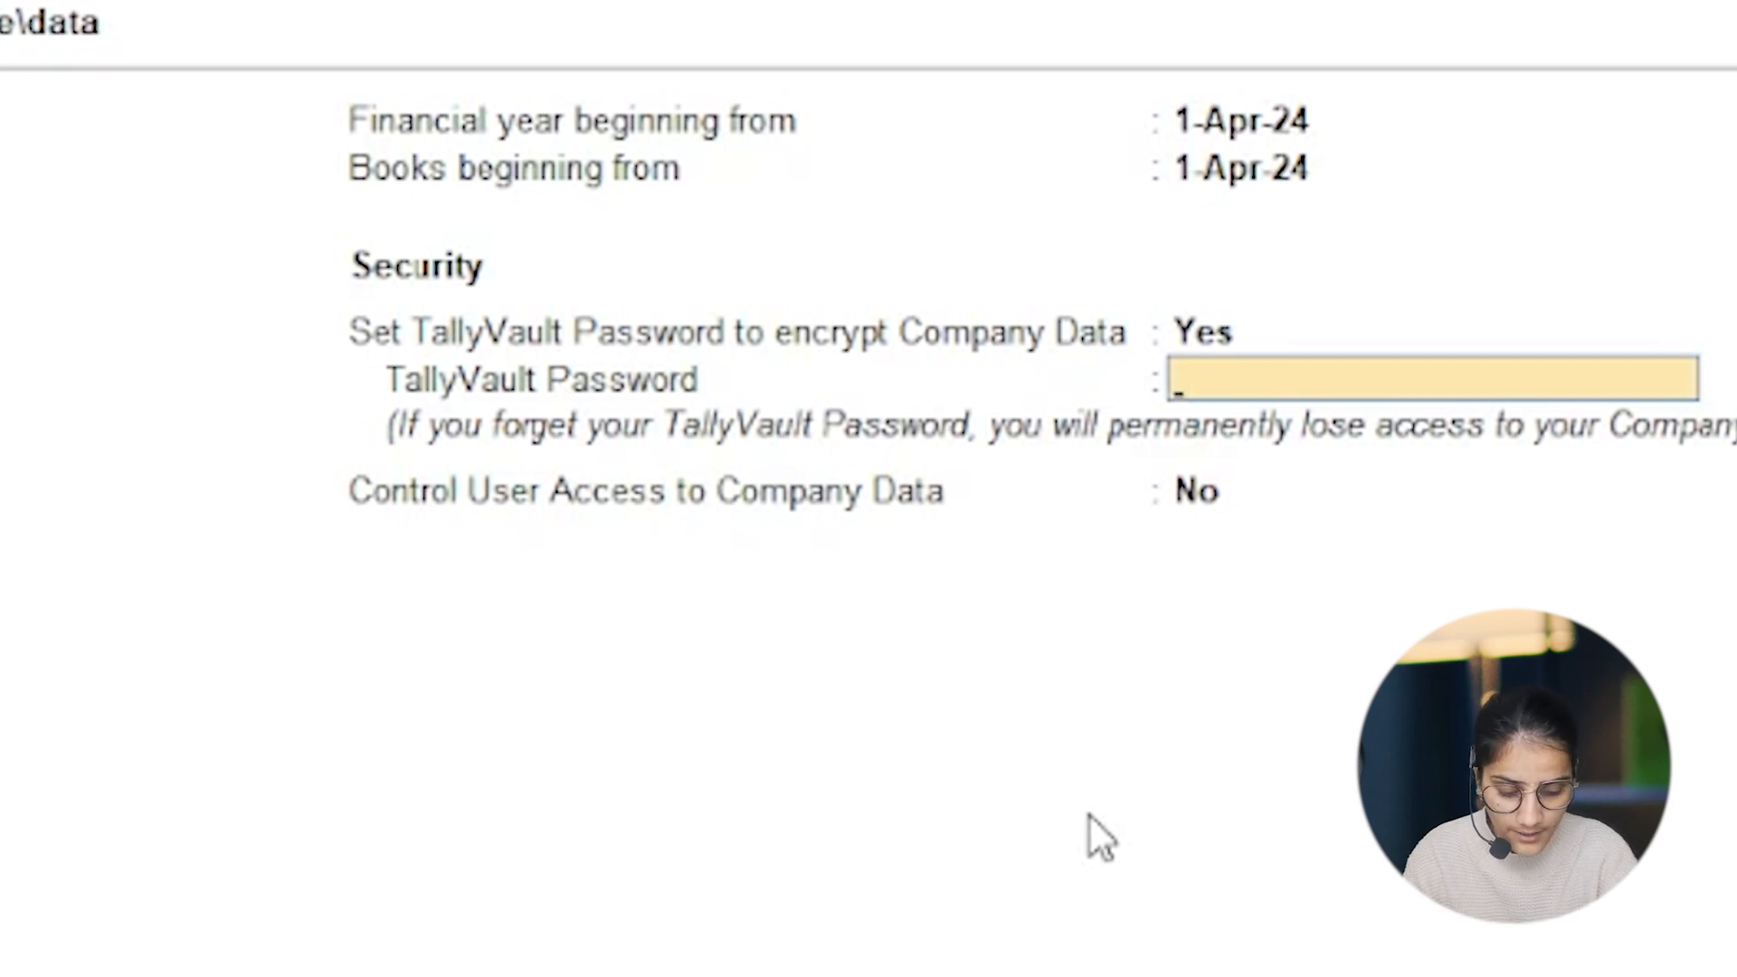
key(Return)
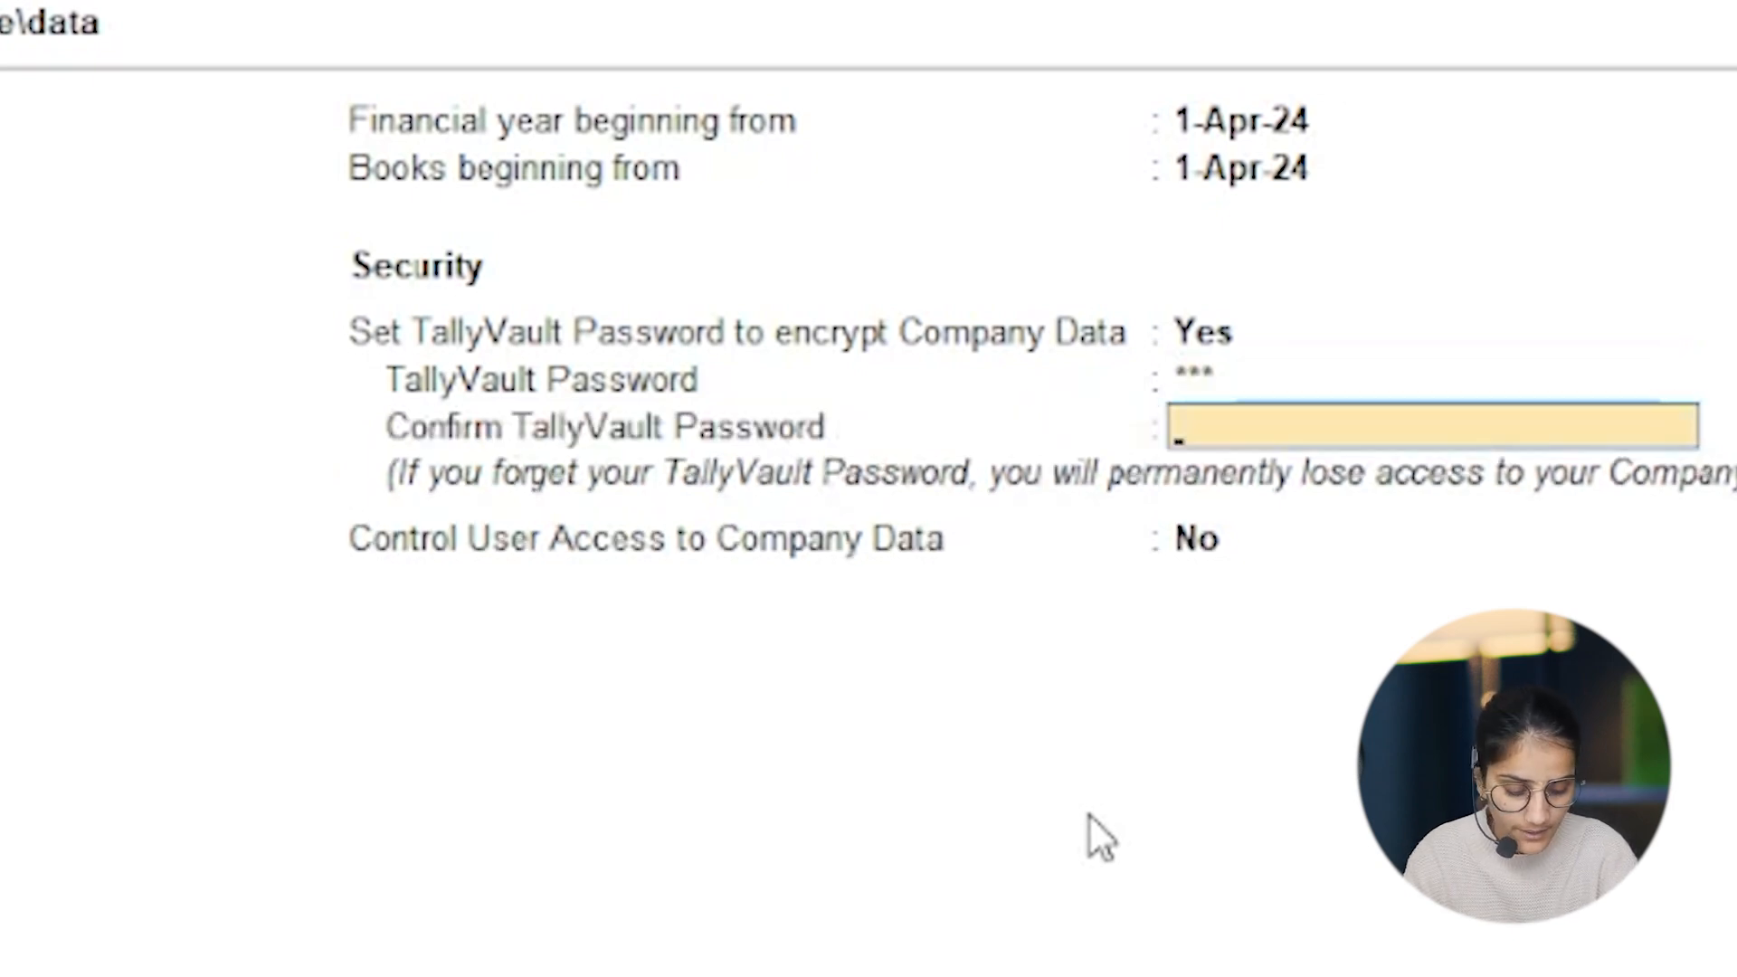
key(Return)
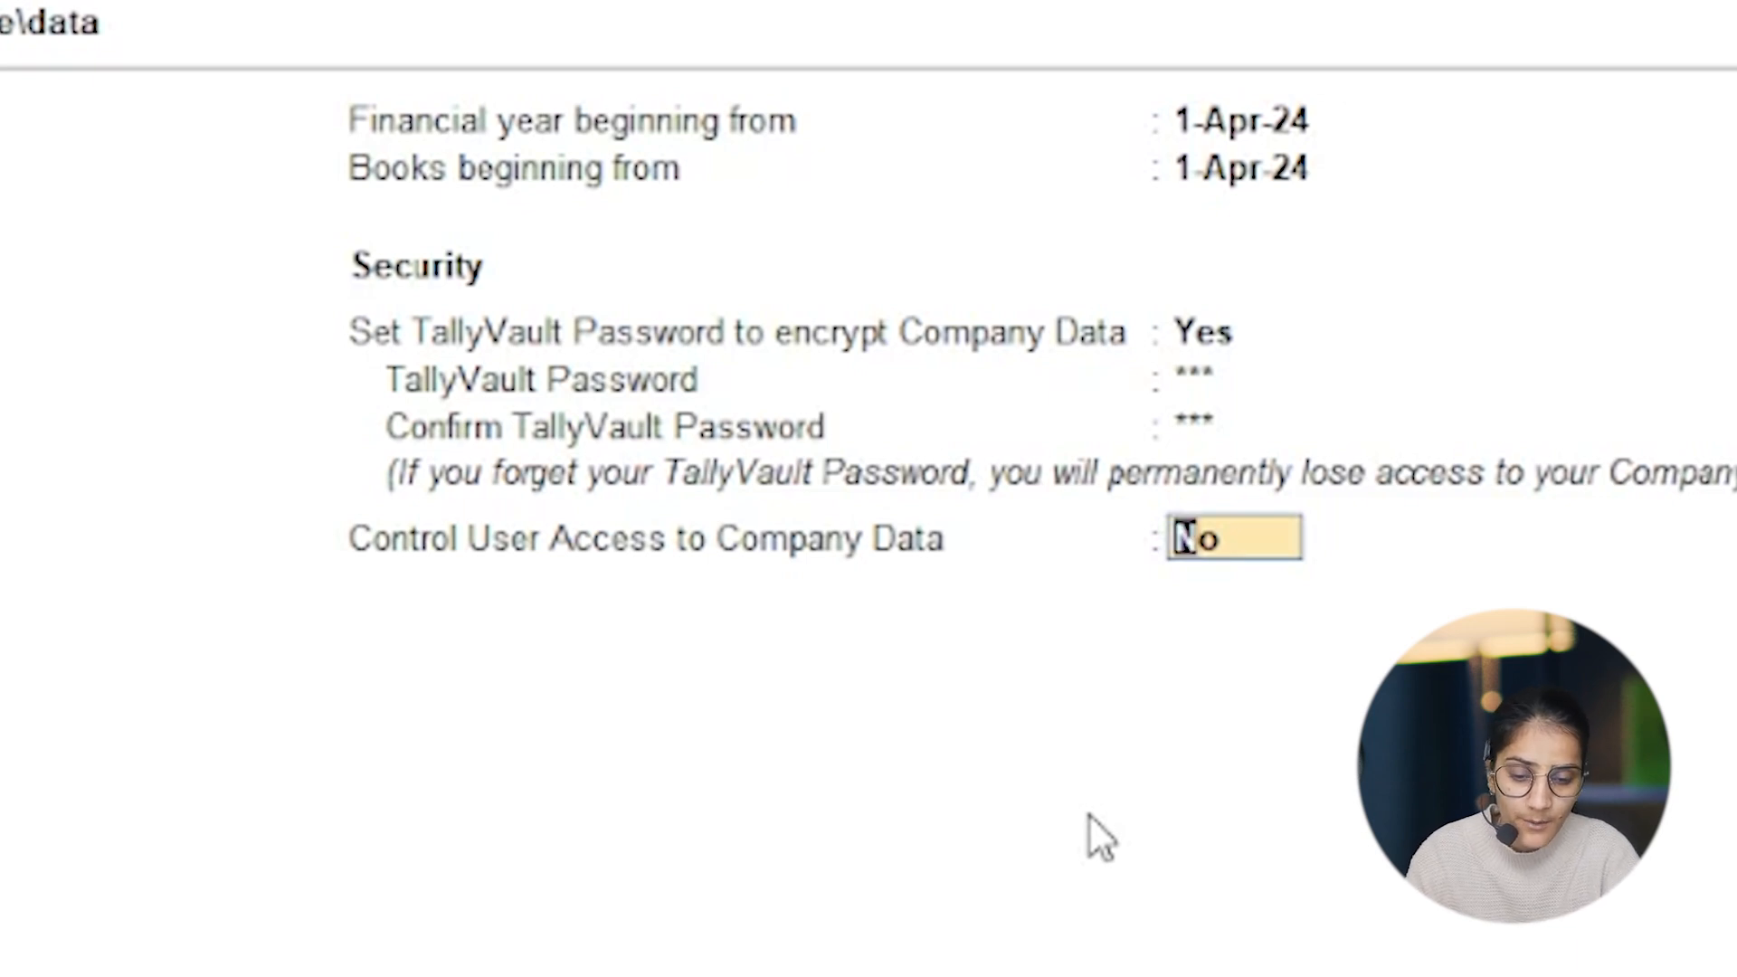
Step: Enable user access control with administrator username mcit, enter and confirm its password, and leave TallyAudit and the Educational Mode restriction at No
text(y)
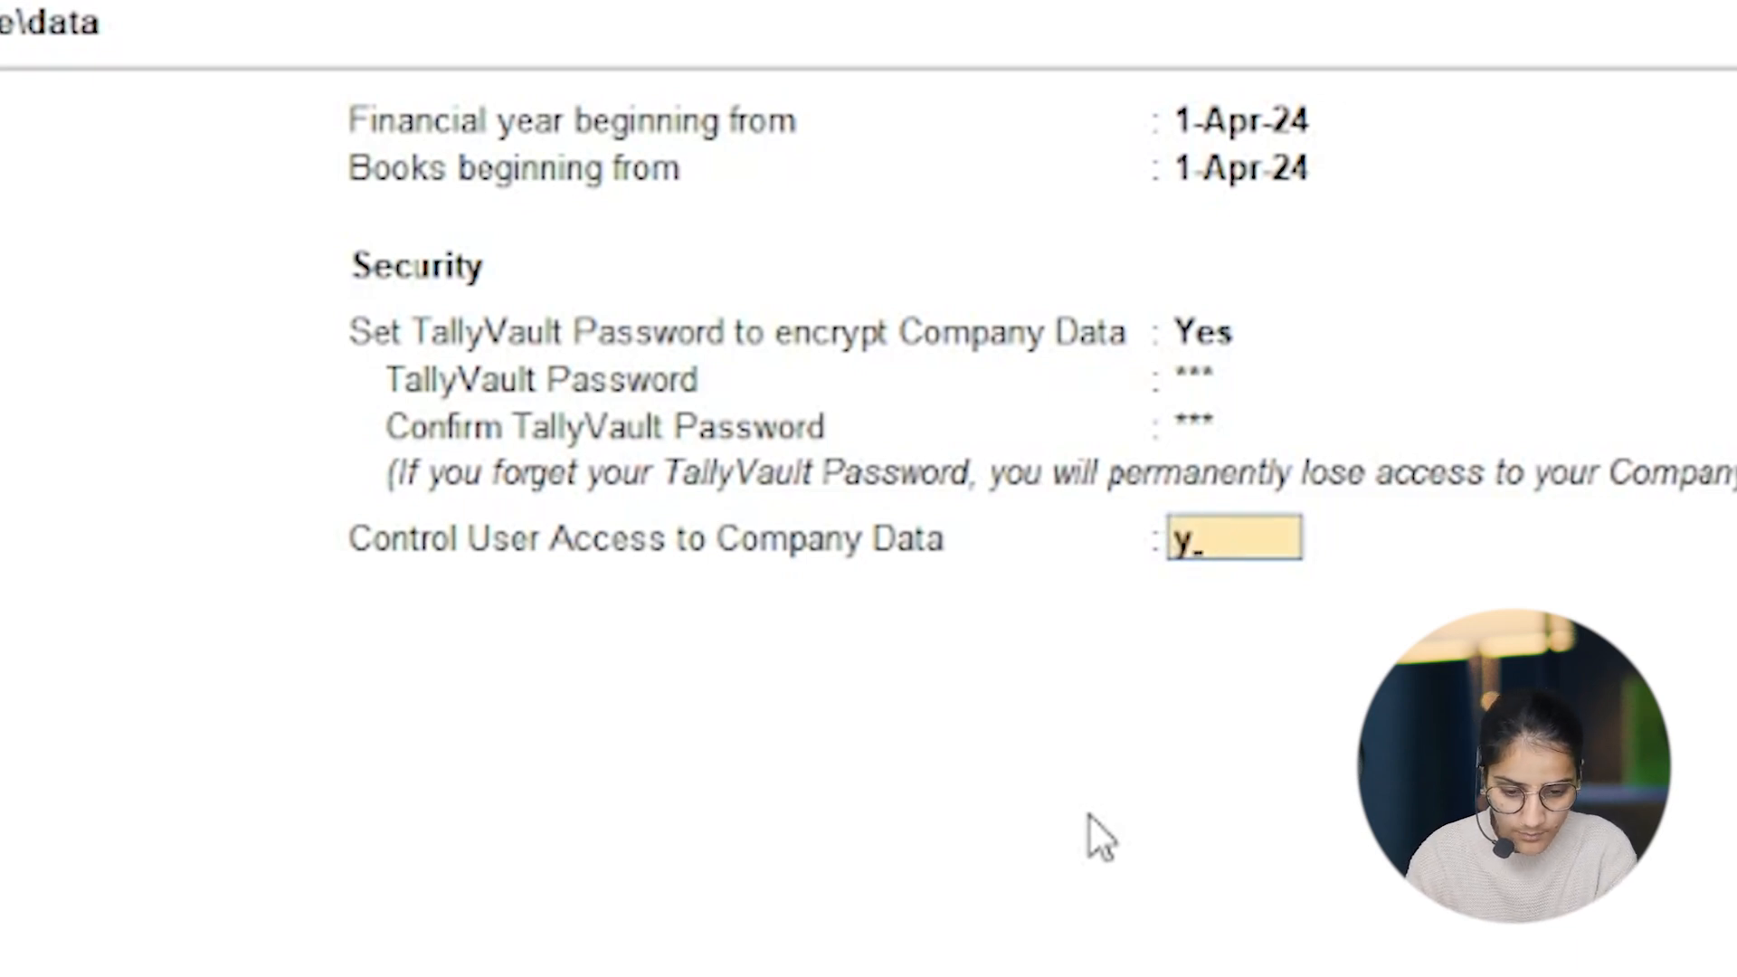
key(Return)
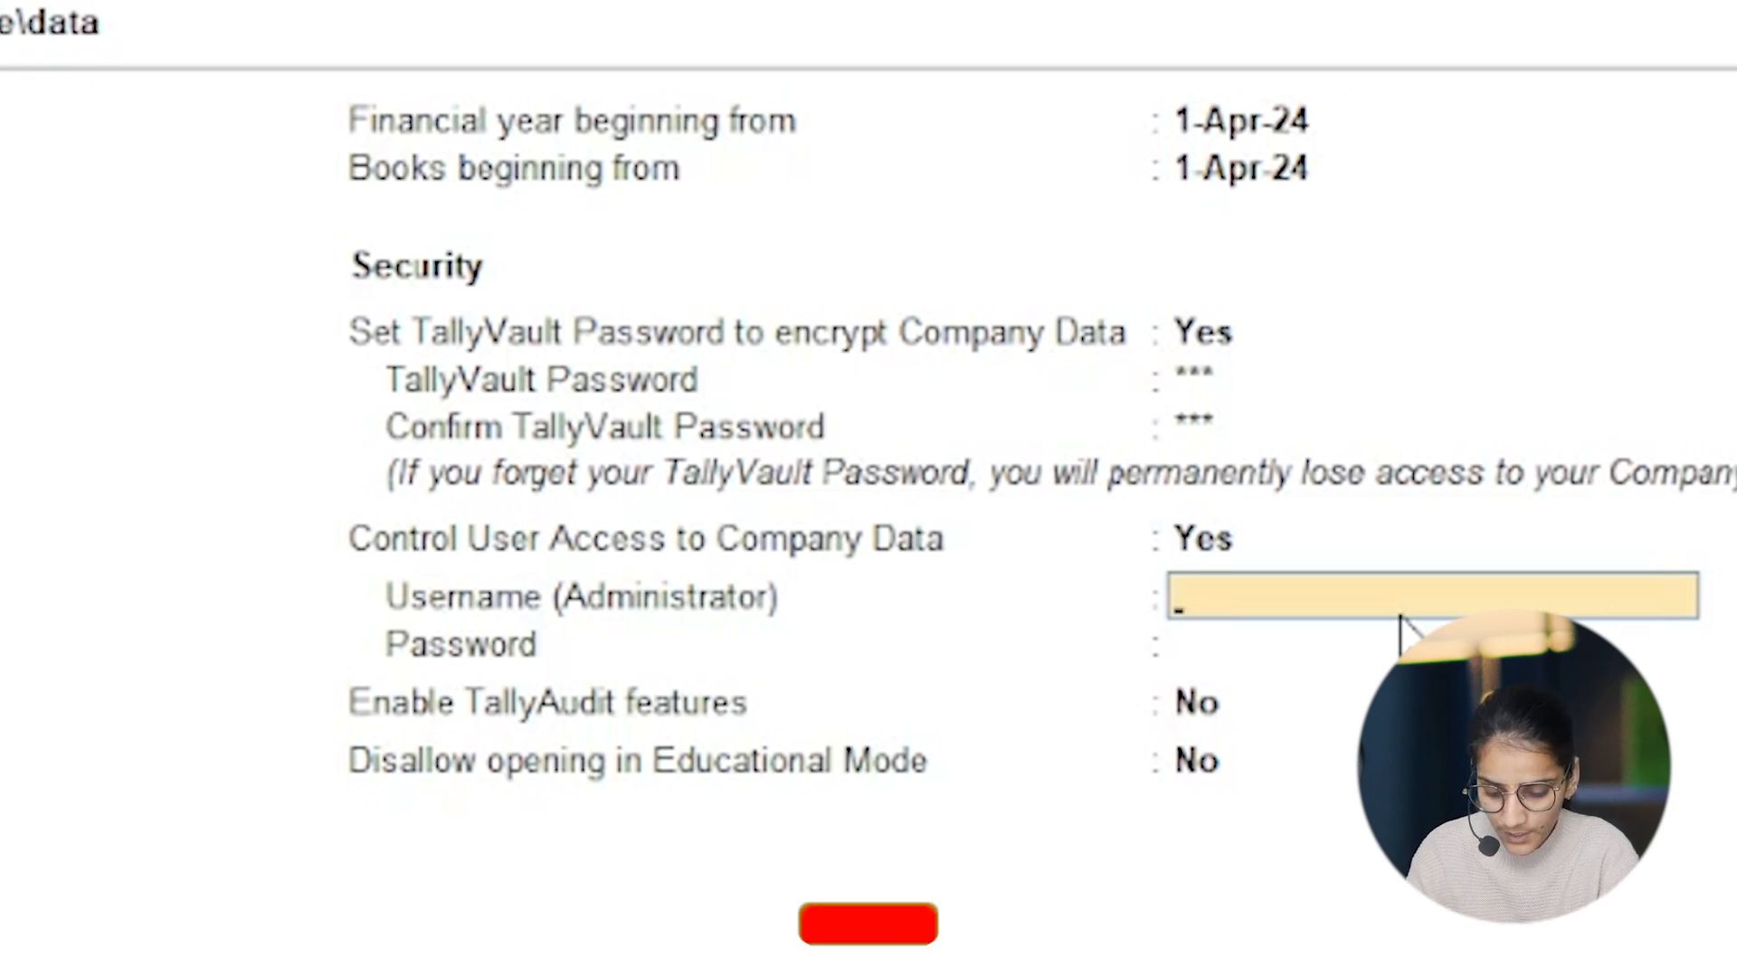
text(mcit)
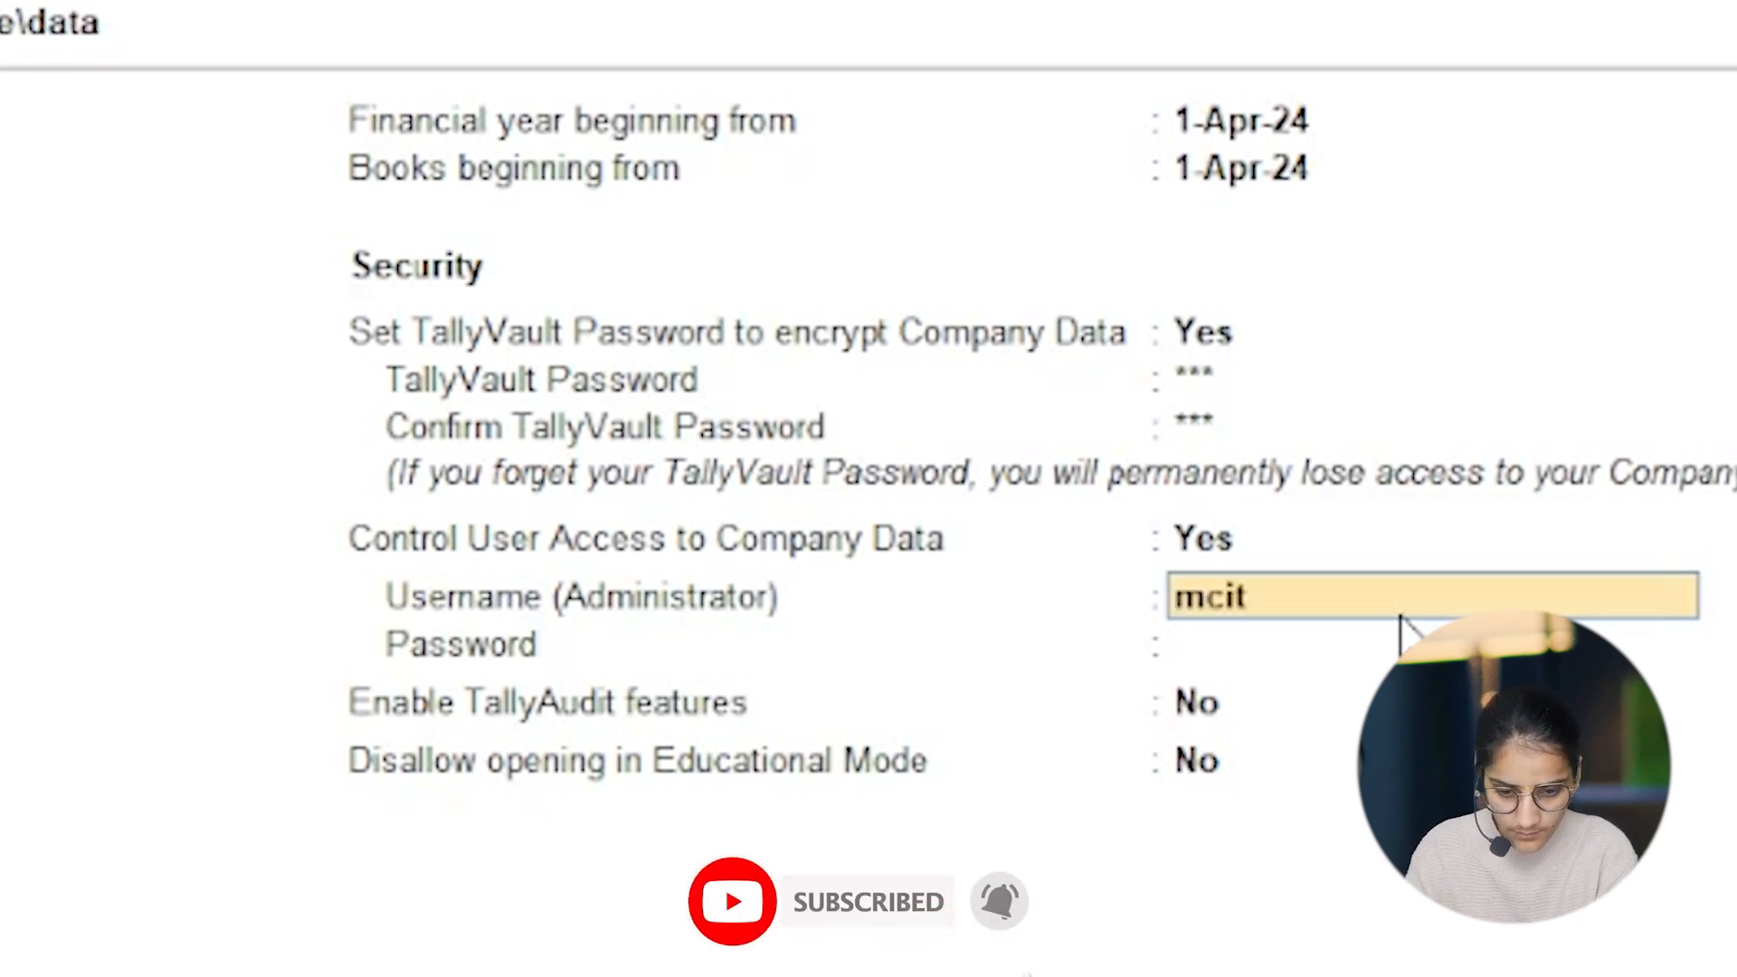
key(Return)
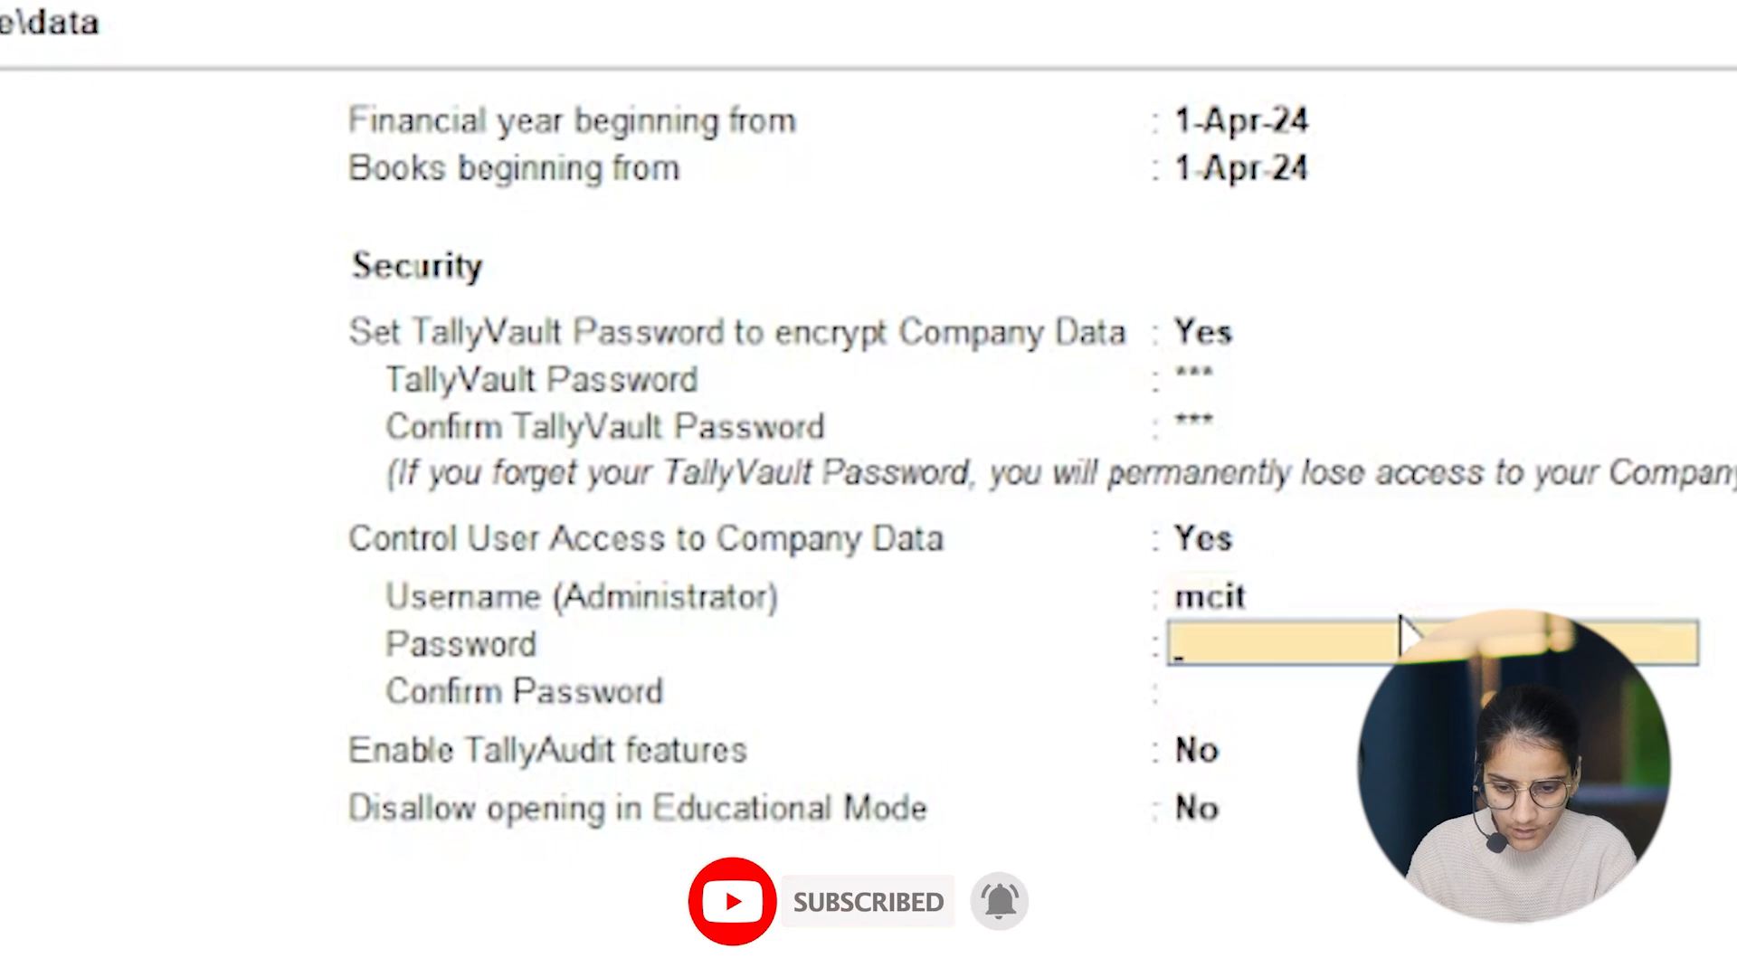
text(123456)
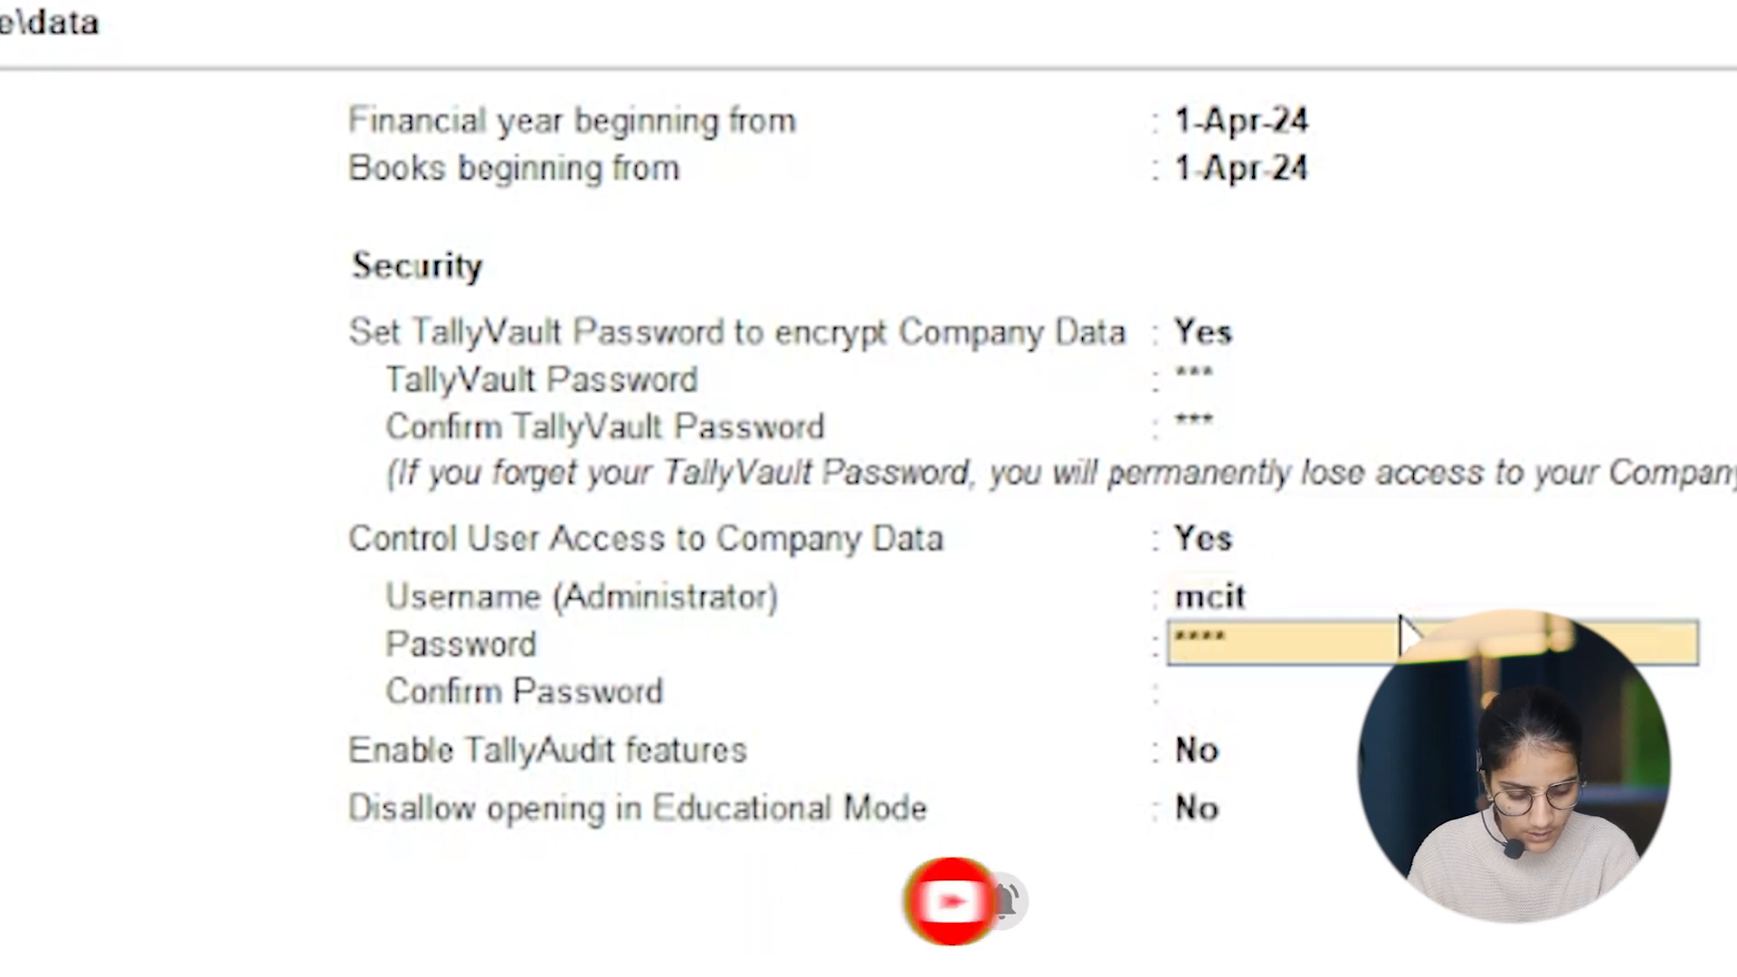
key(Return)
text(123456)
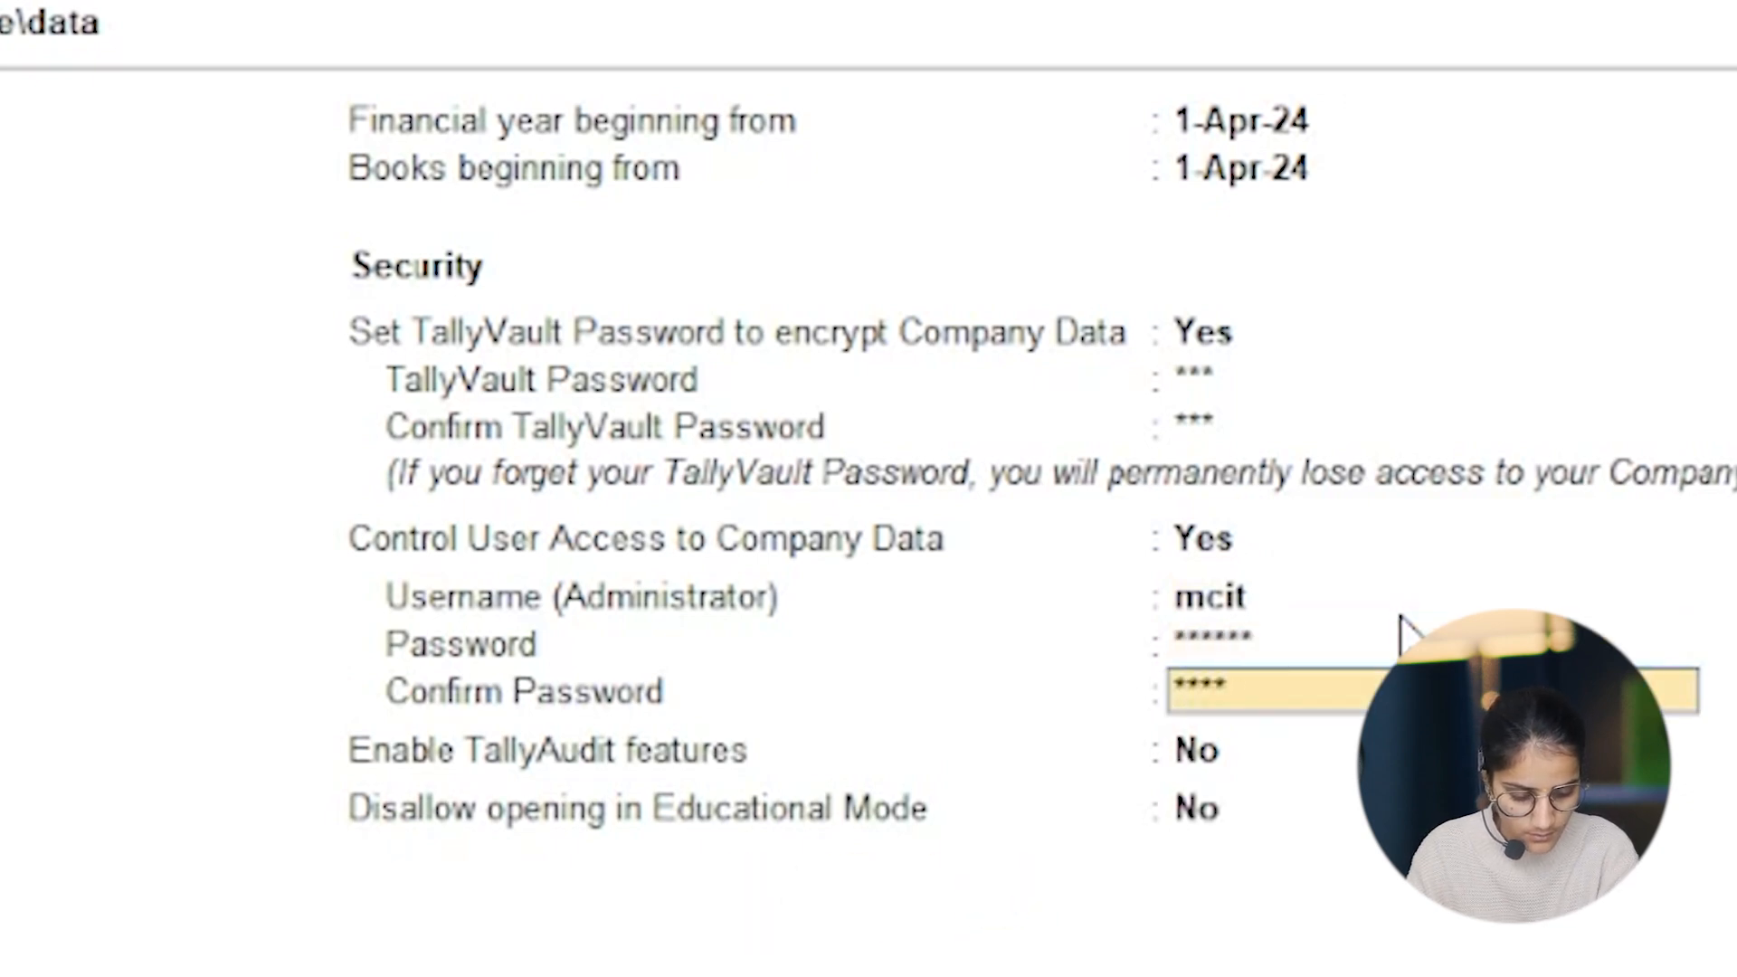
key(Return)
key(Return)
key(Return)
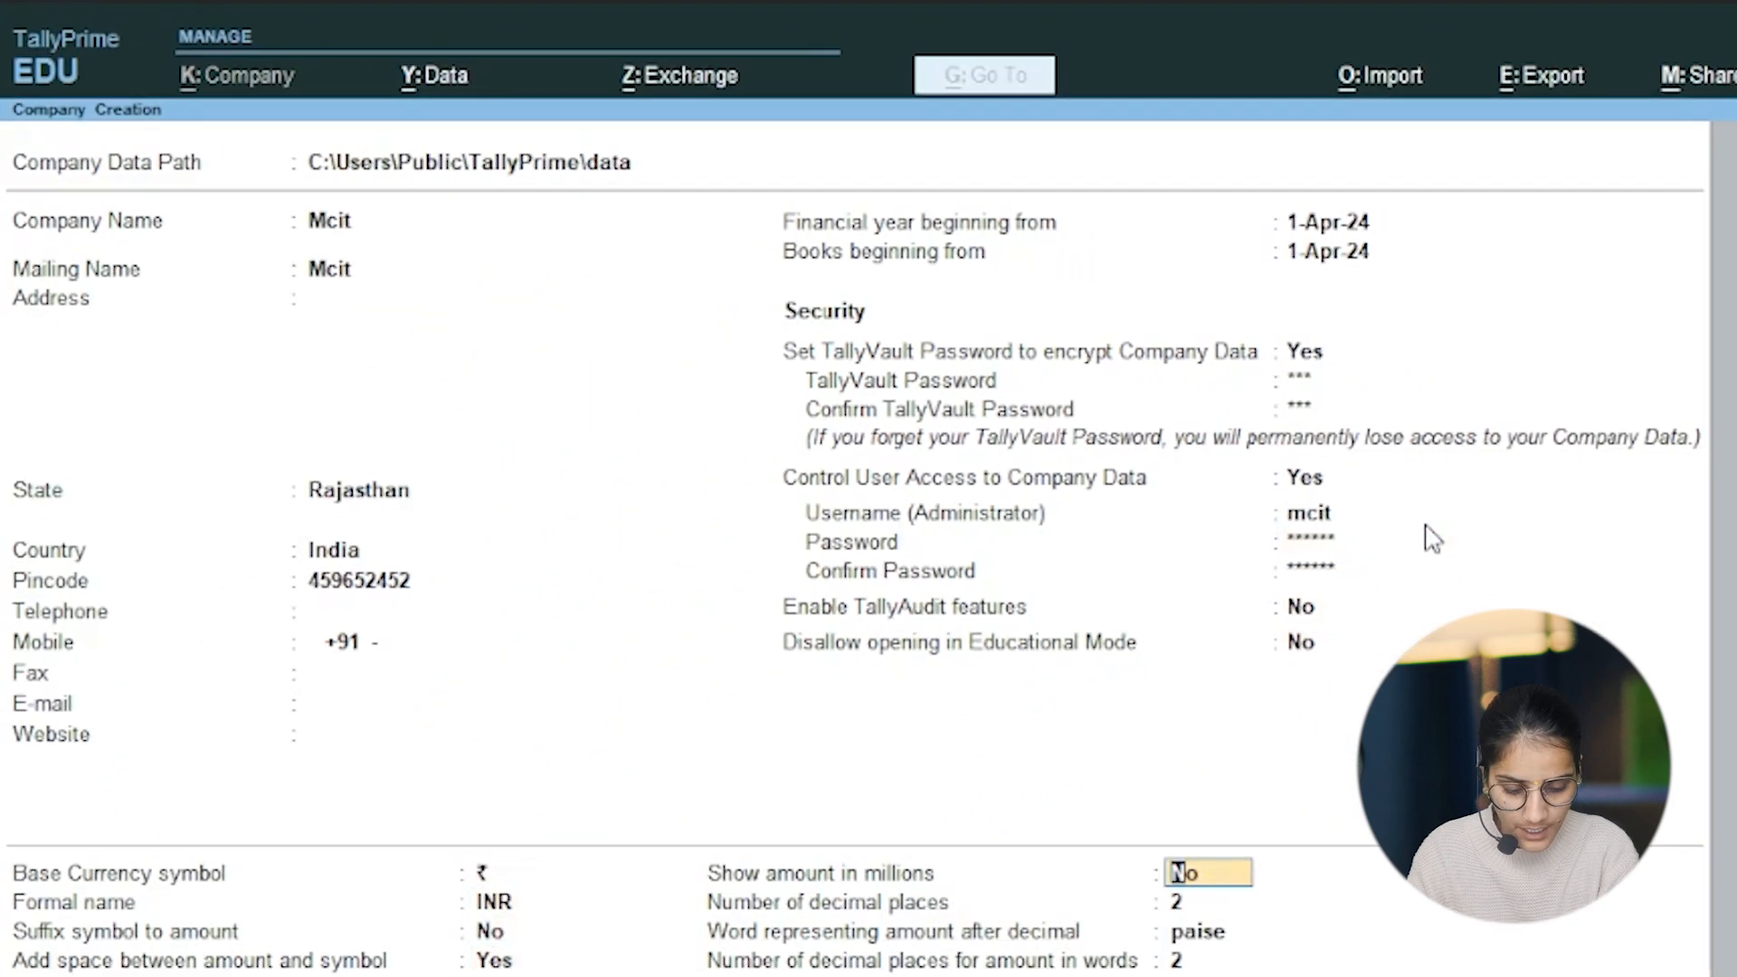
Step: Keep ₹ and INR as the base currency symbol and formal name, with symbol suffix No and space between amount and symbol Yes
key(Up)
key(Up)
key(Up)
key(Up)
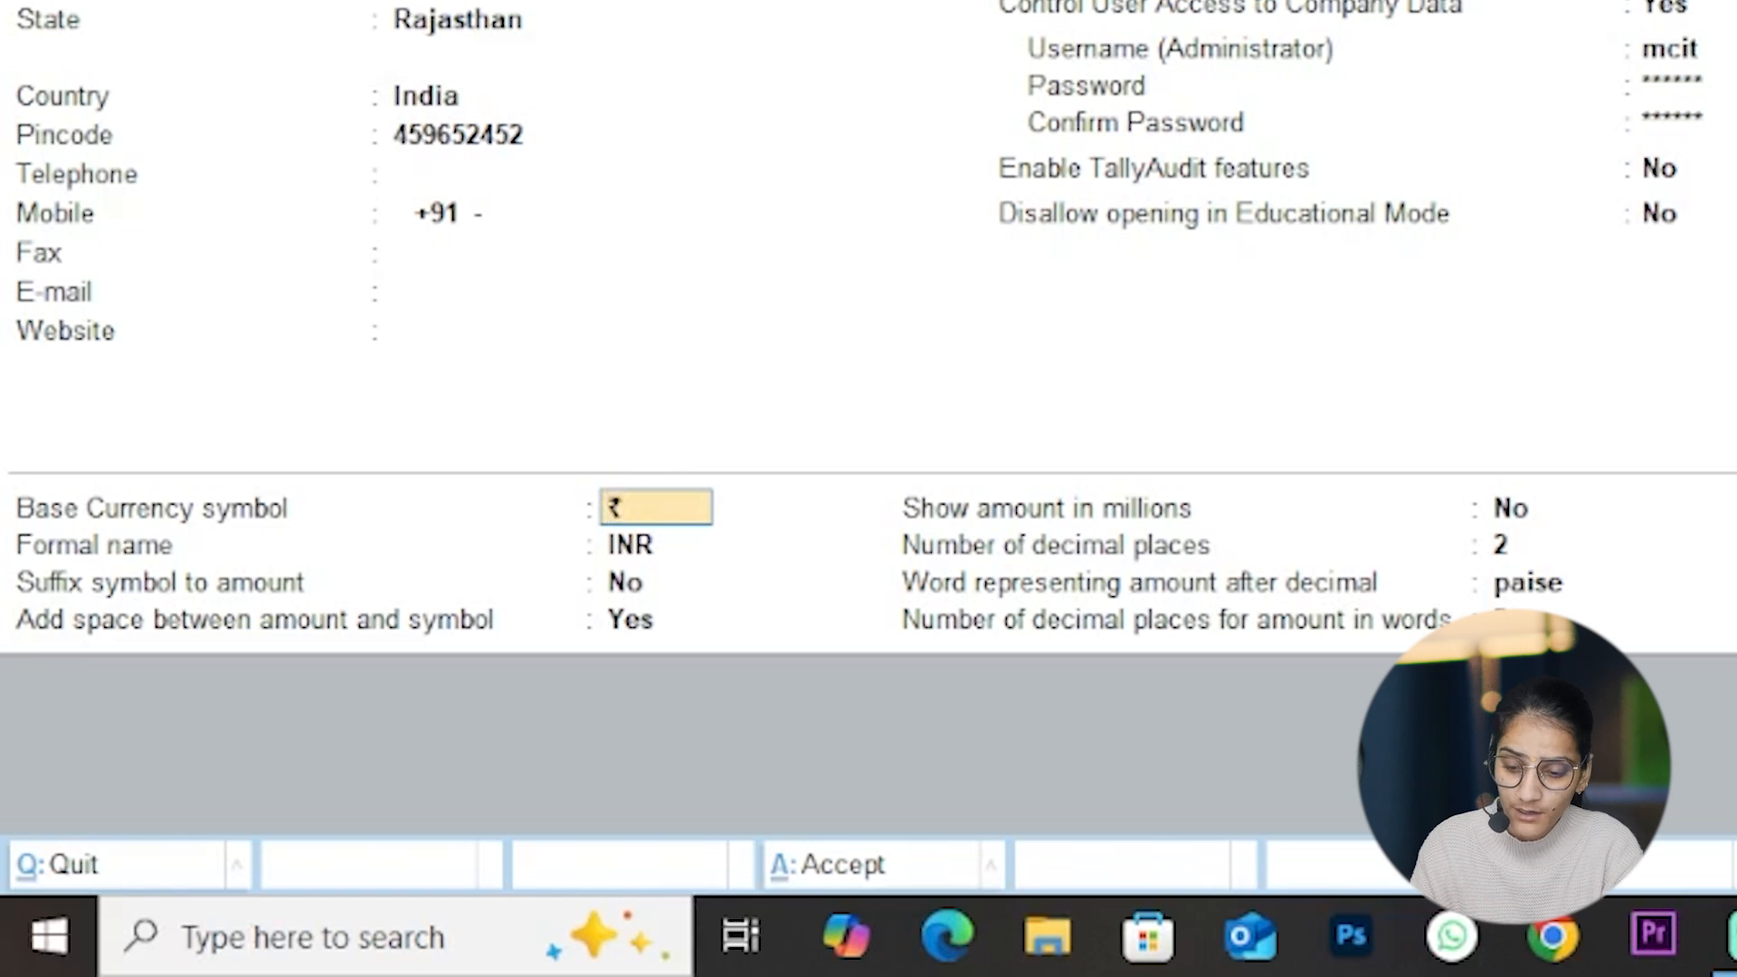
key(Return)
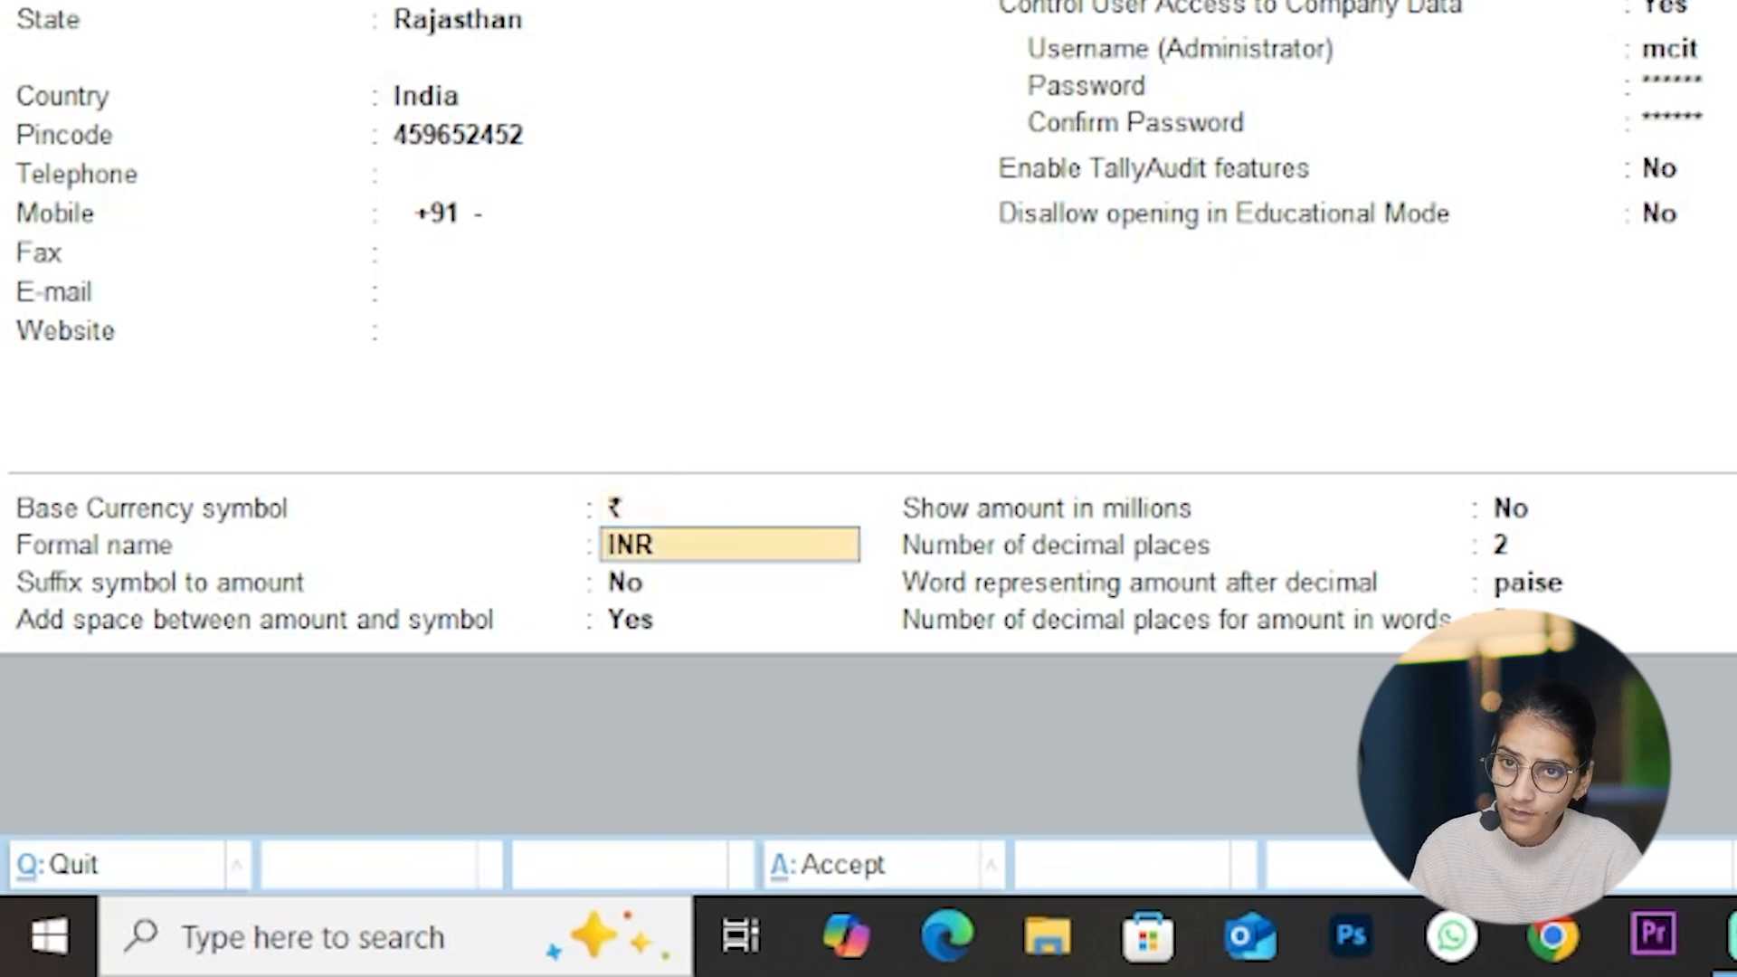
key(Return)
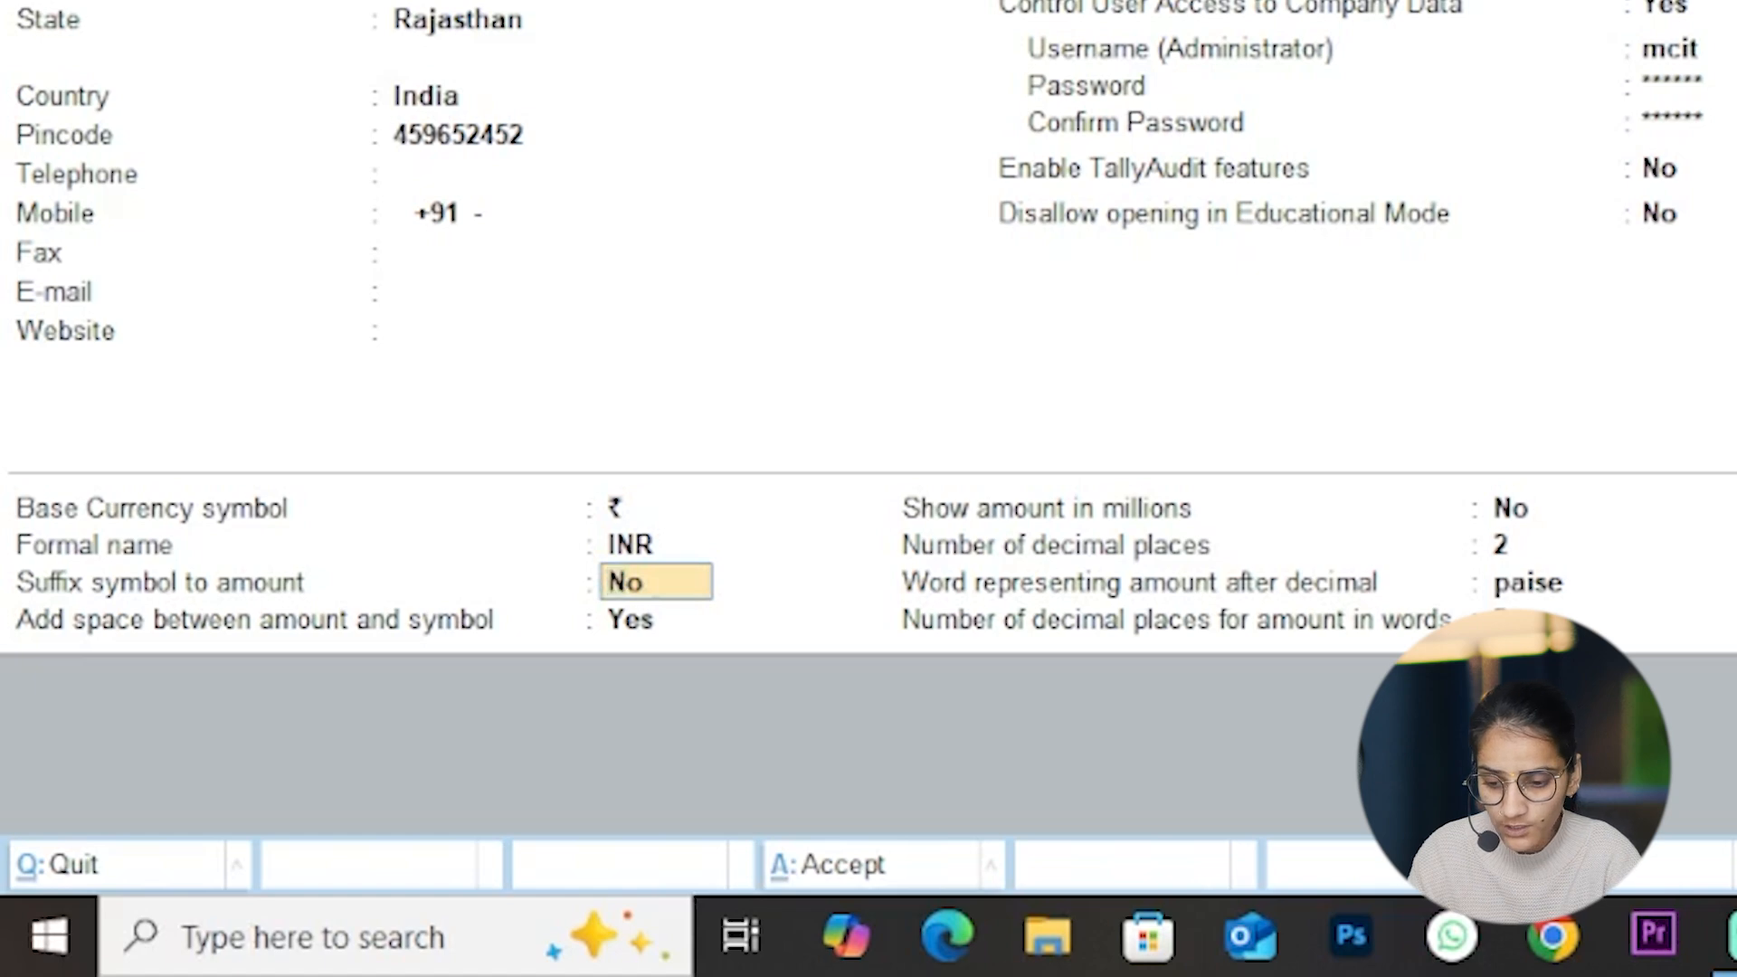
key(Return)
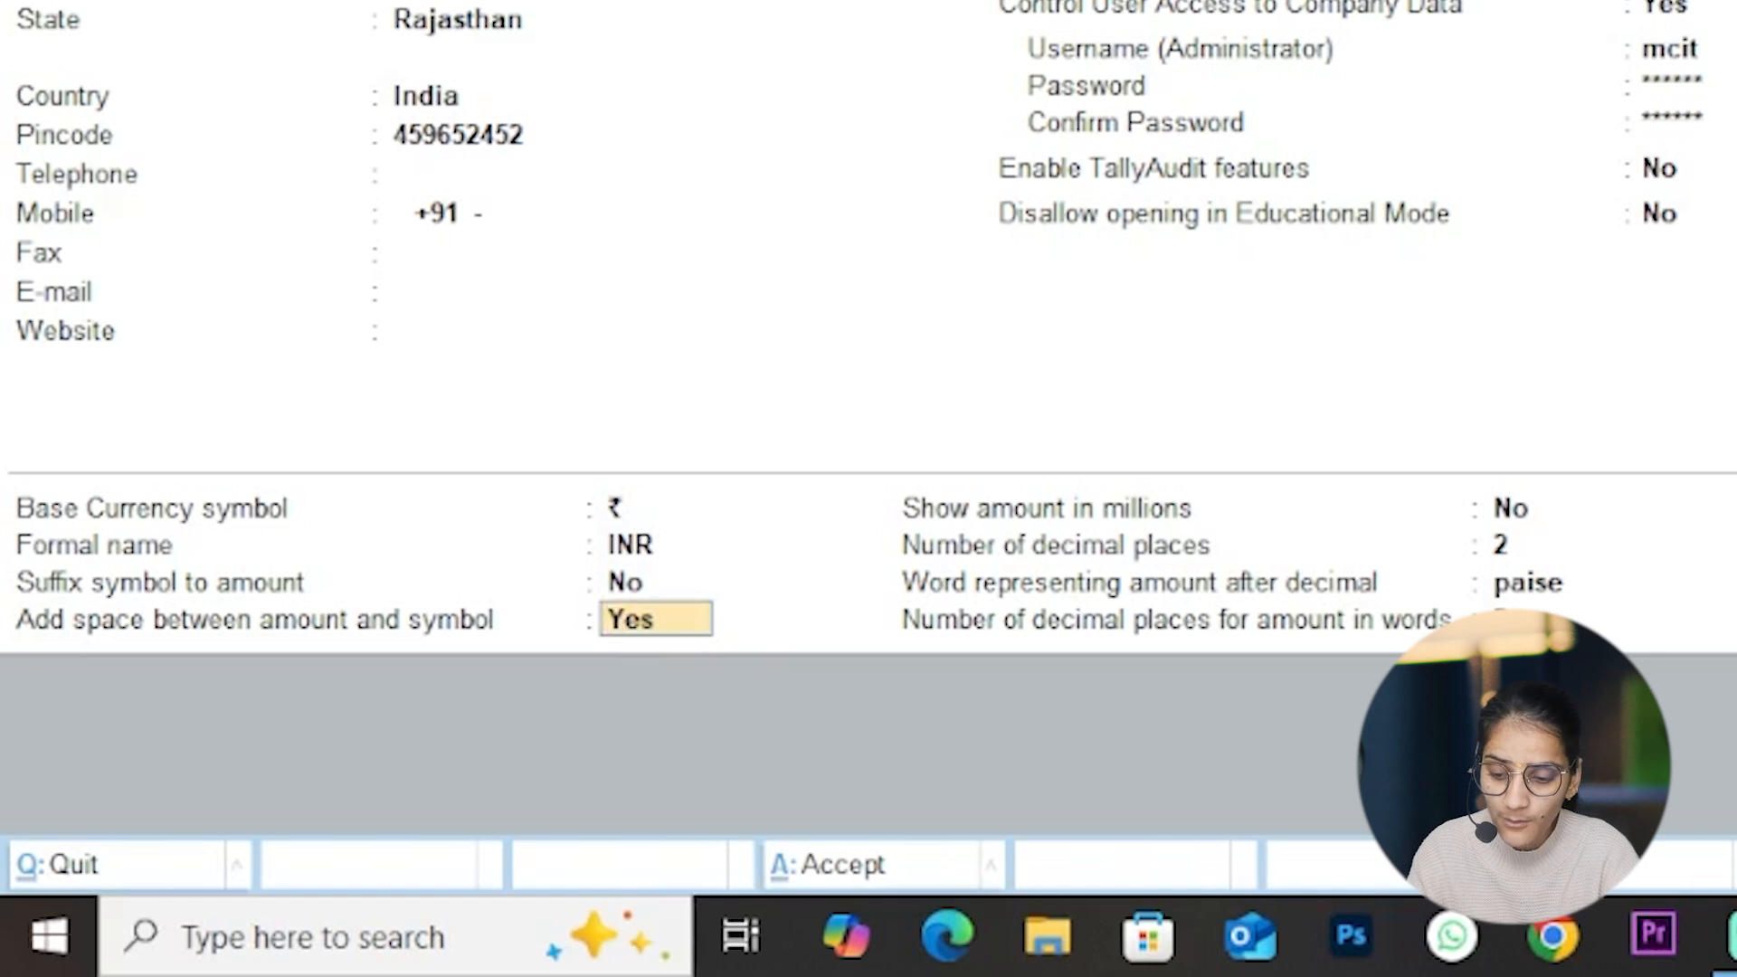
key(Return)
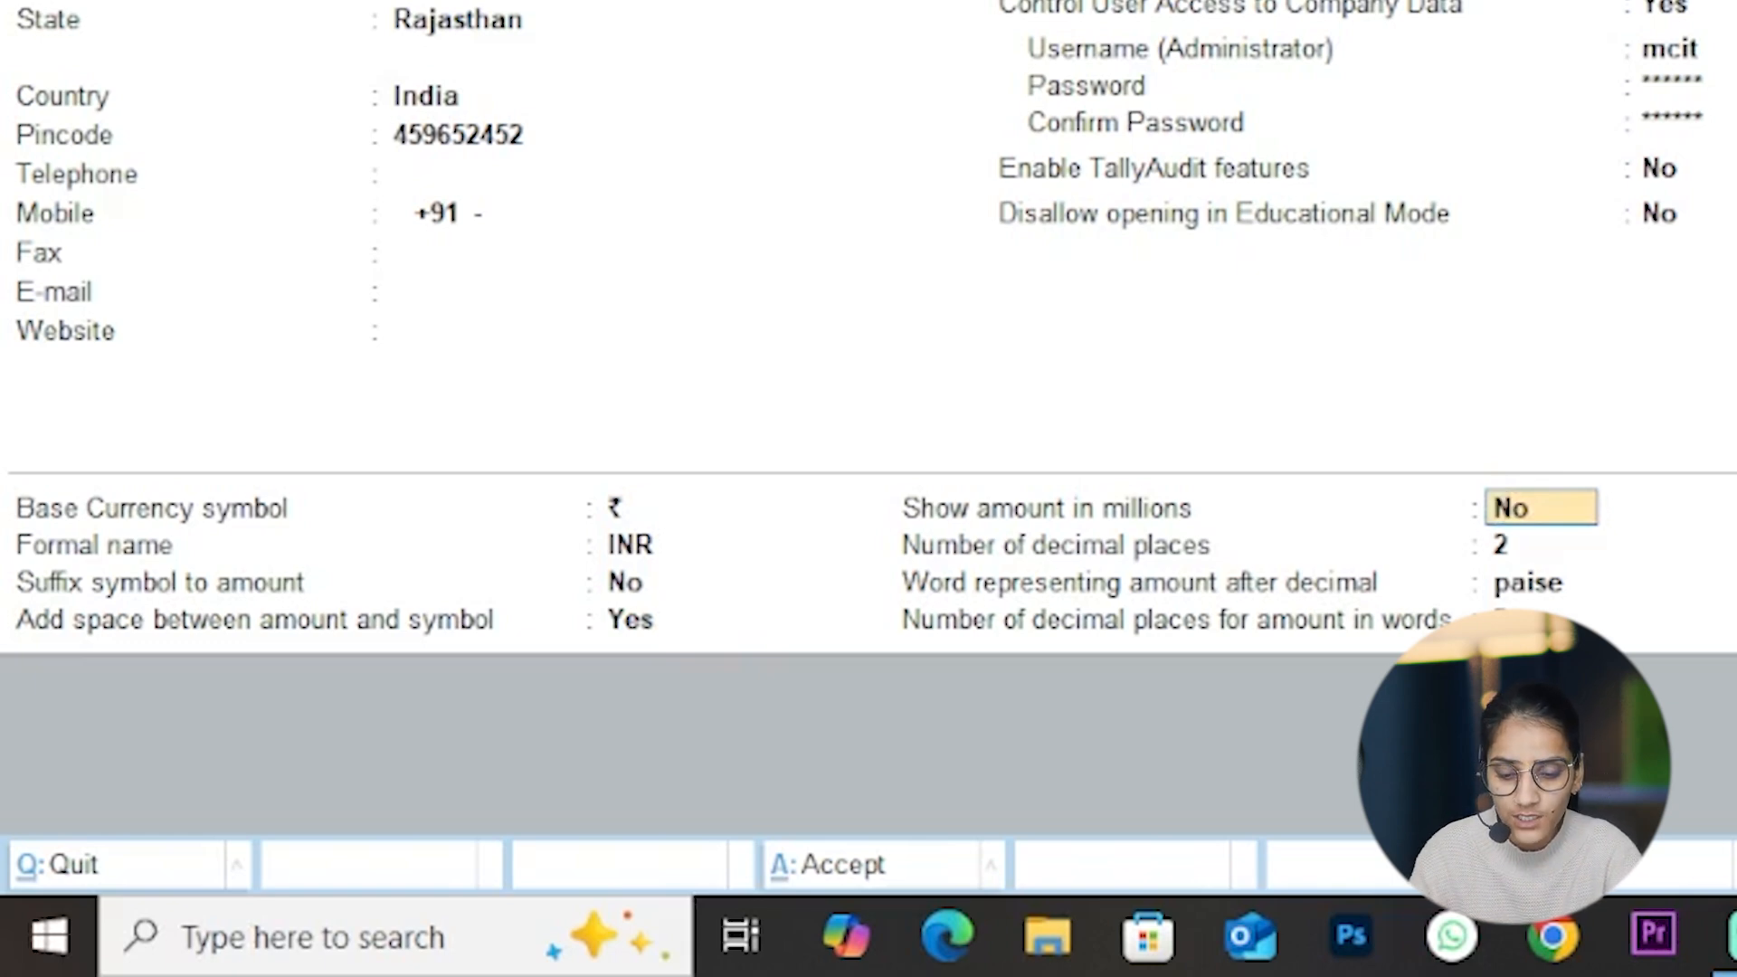
Step: Keep amounts in millions at No, 2 decimal places, paise and 2 decimal places for words, and accept the company creation
key(Return)
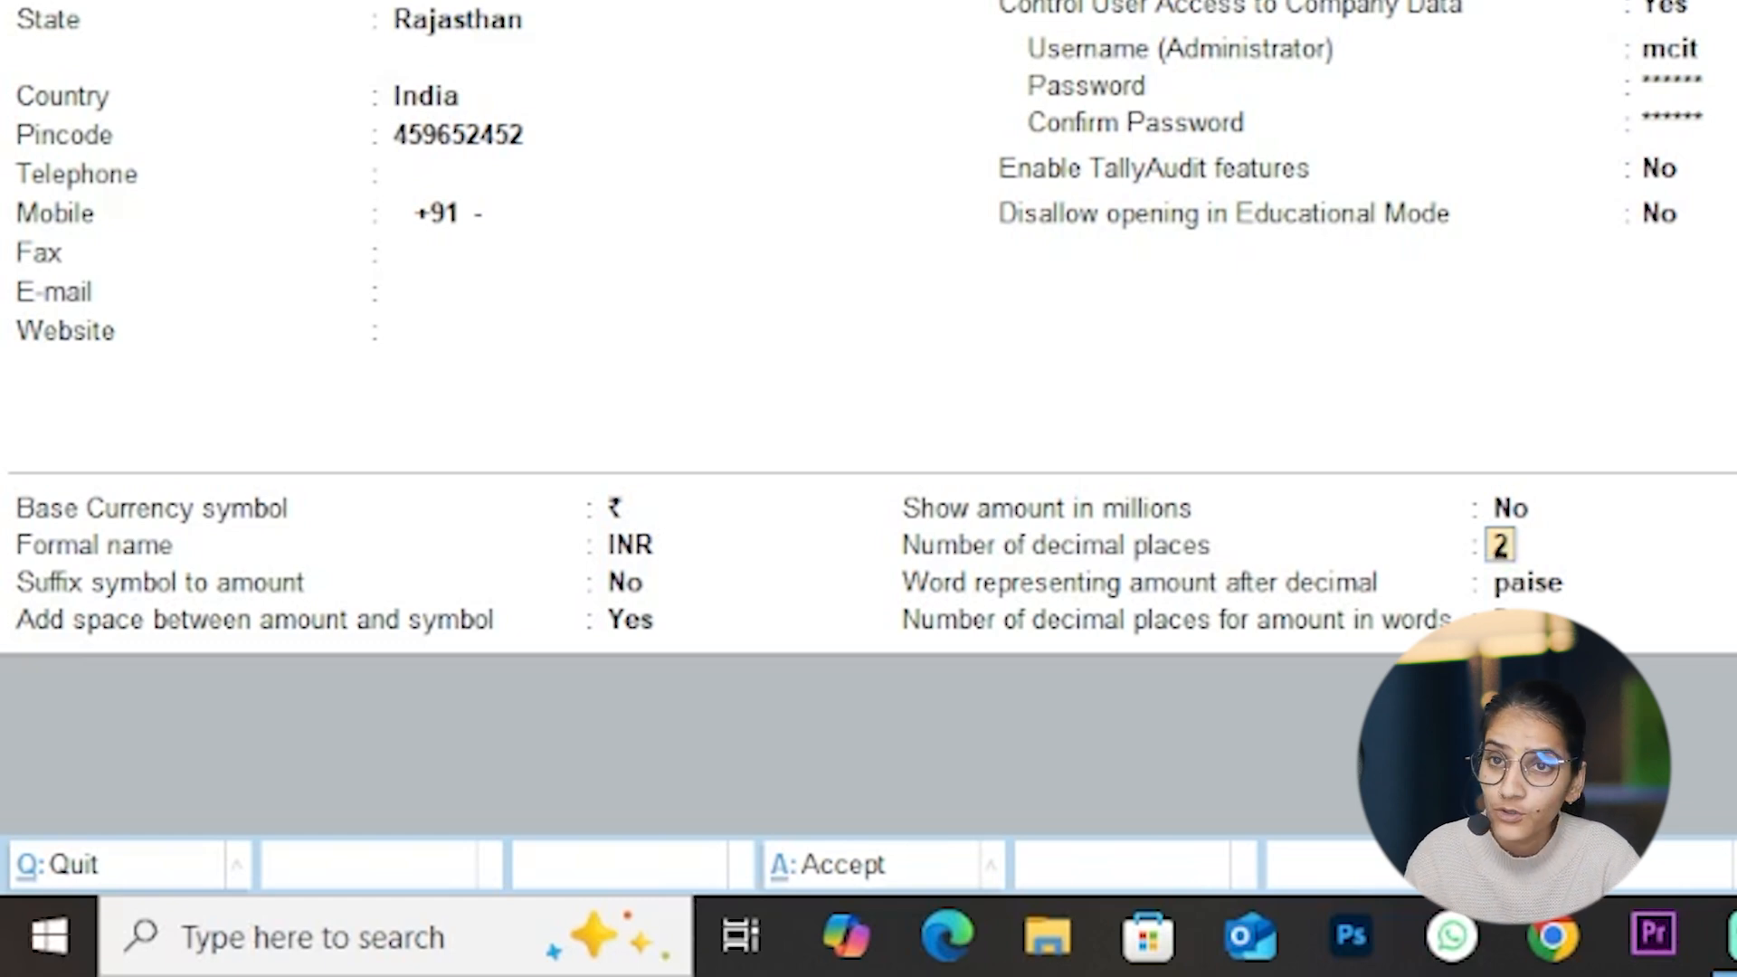
key(Return)
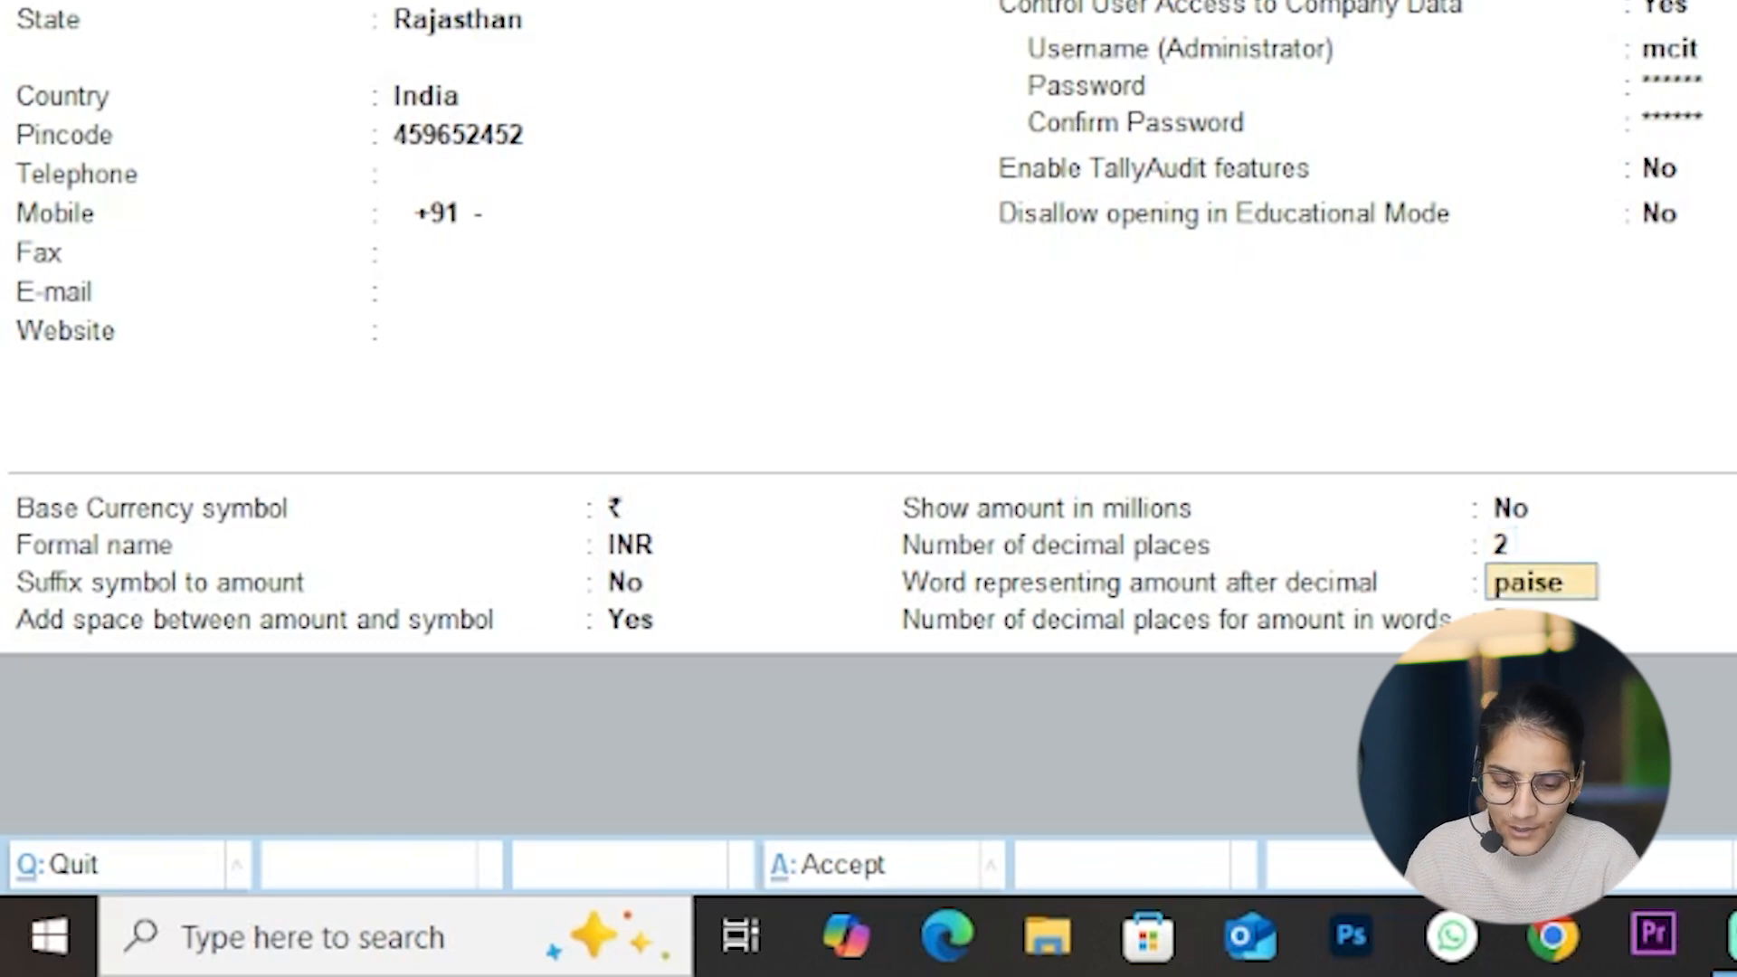
key(Return)
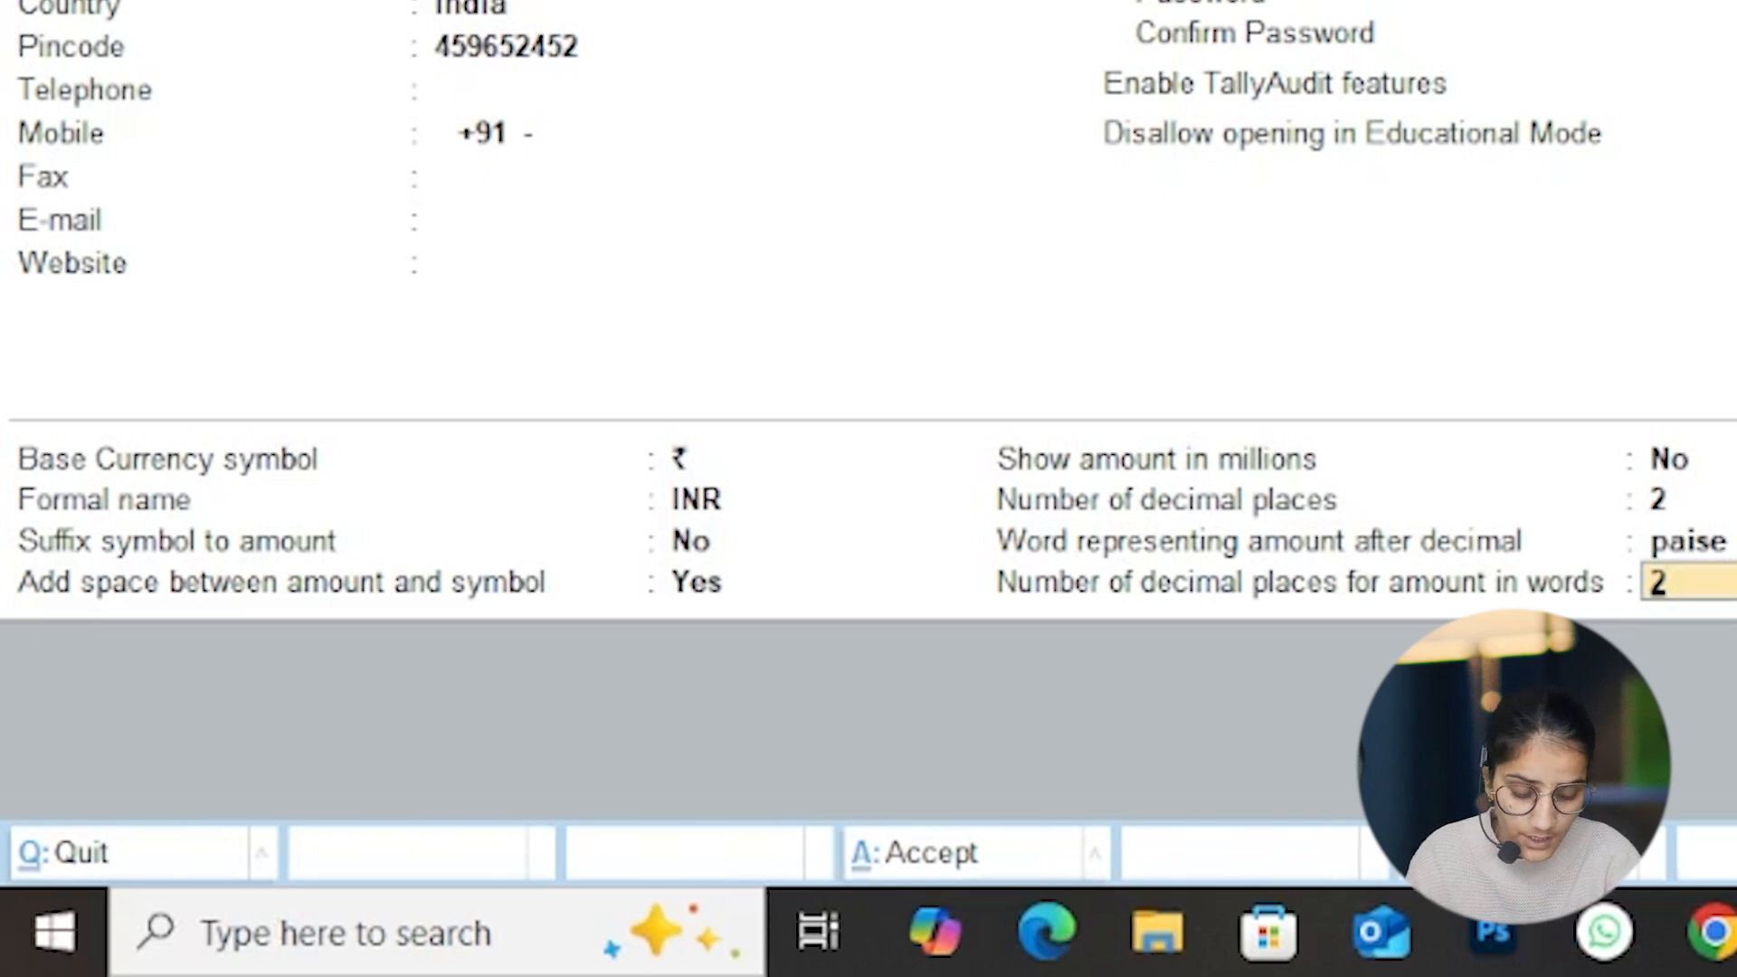
key(Return)
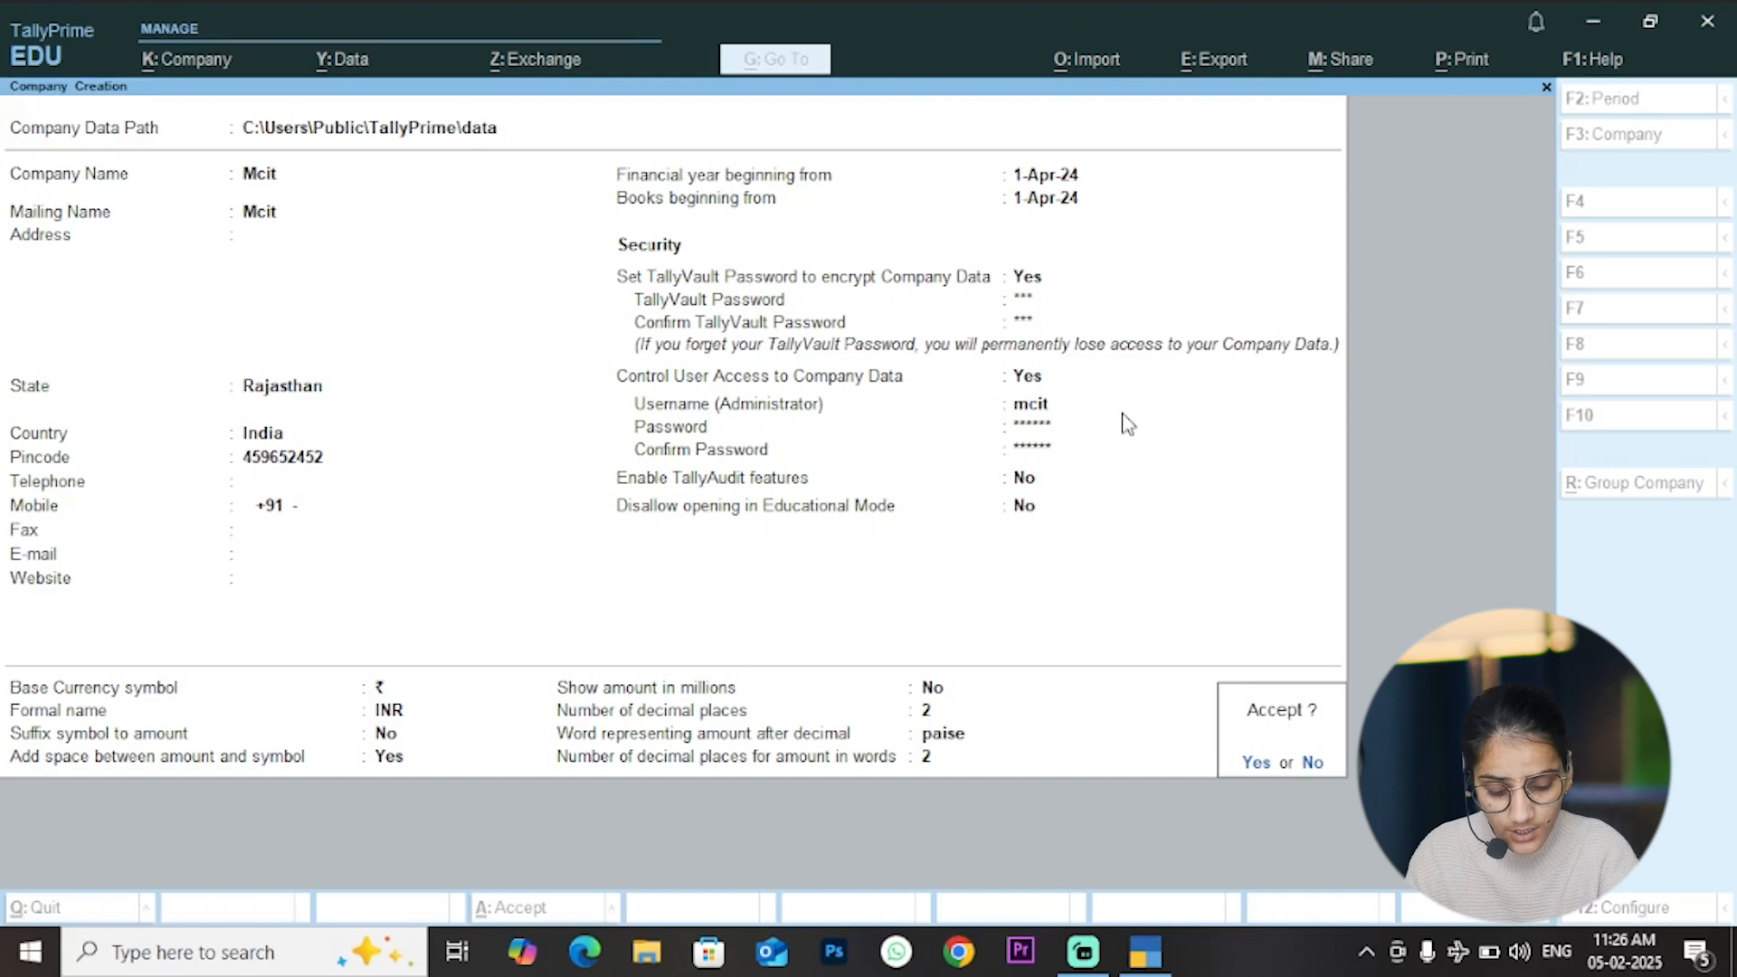
key(Return)
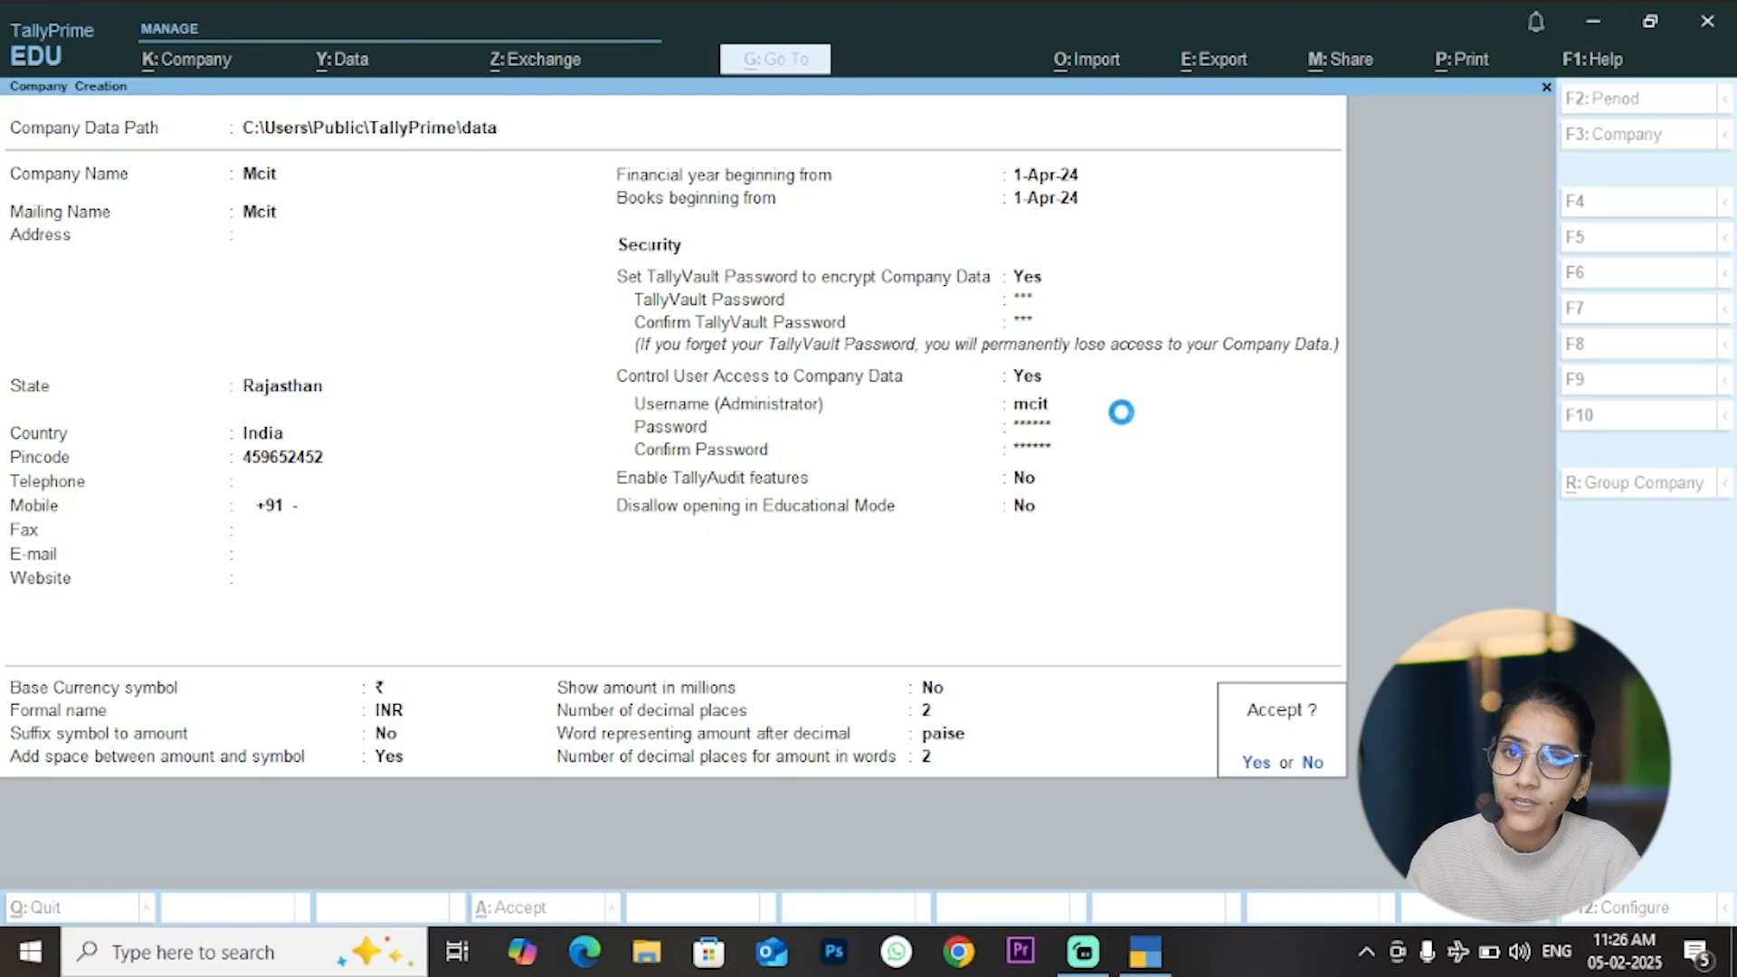